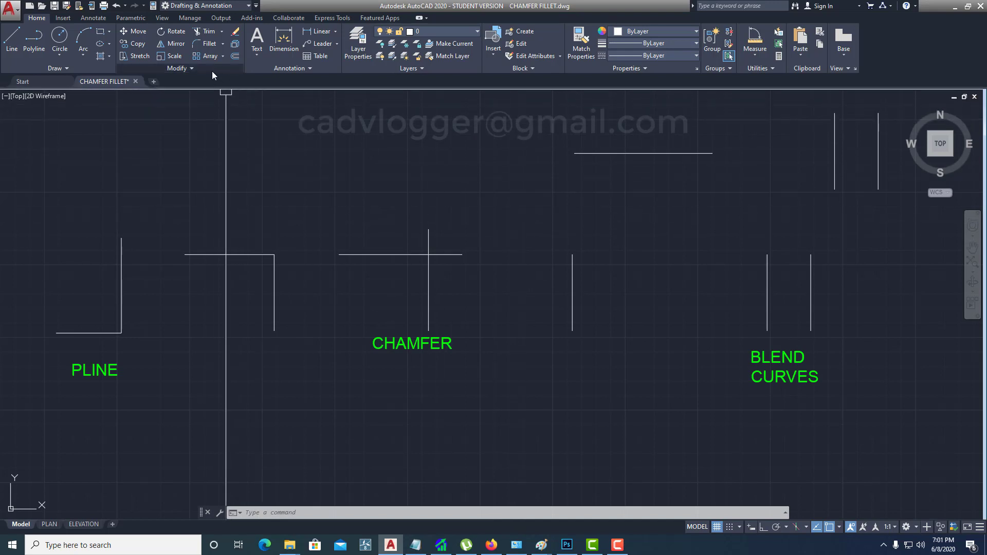
- Chamfer the square corner beside the PLINE shape with distances 600 and 300, taking the horizontal line first and the vertical line second
click(224, 45)
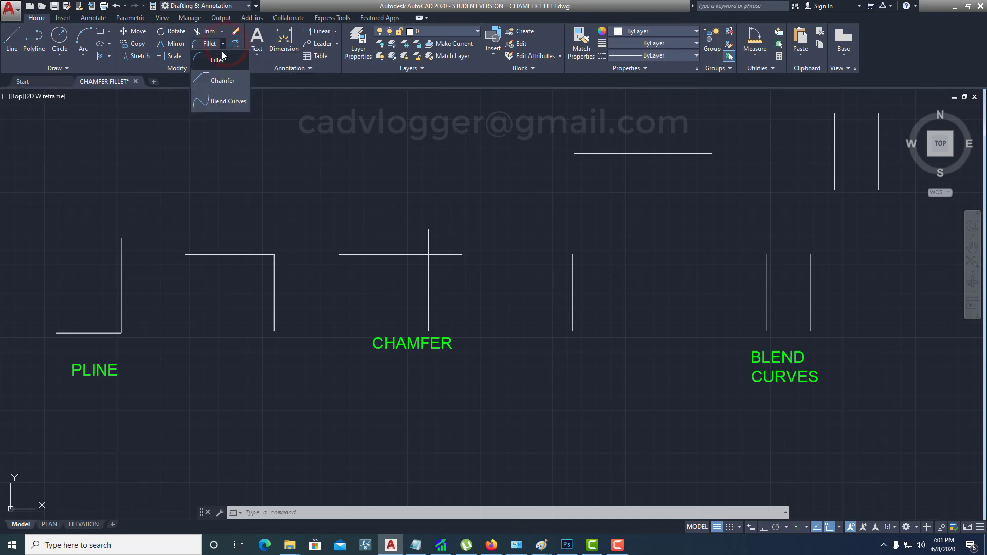
click(226, 82)
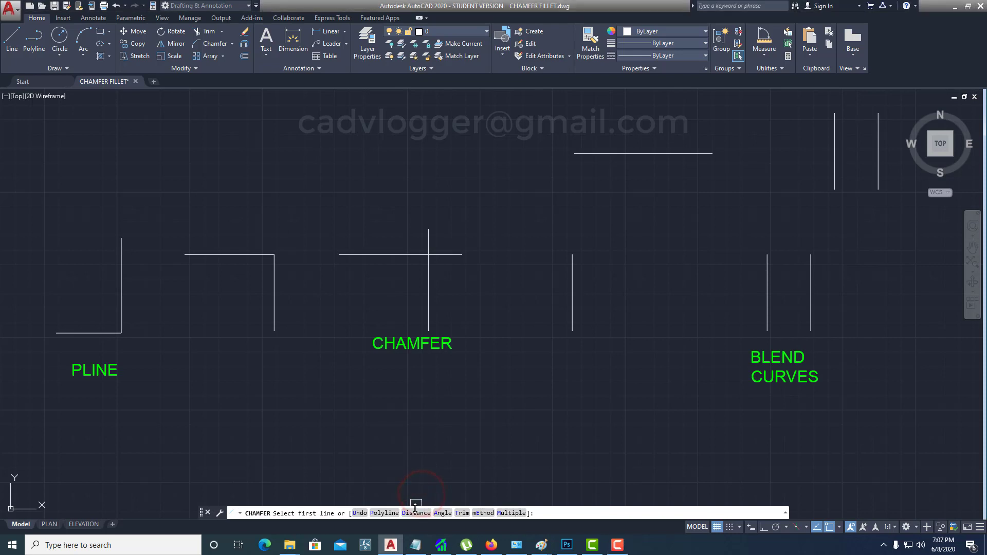
click(415, 513)
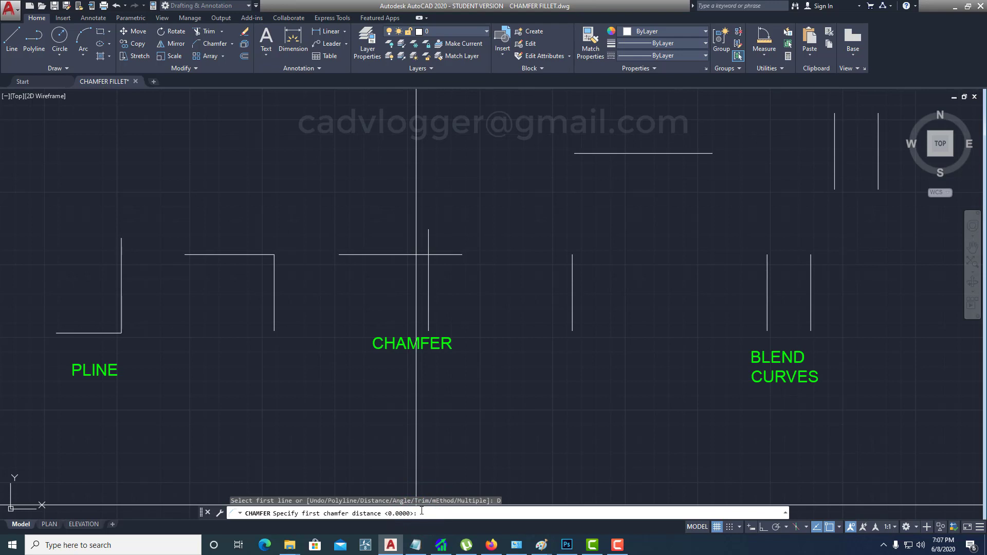
click(422, 512)
key(Return)
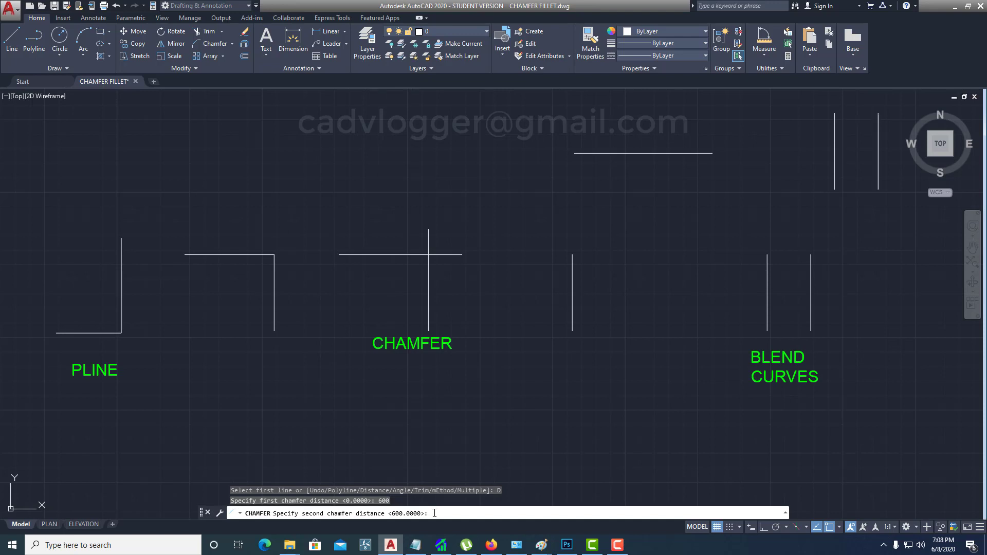
text(300)
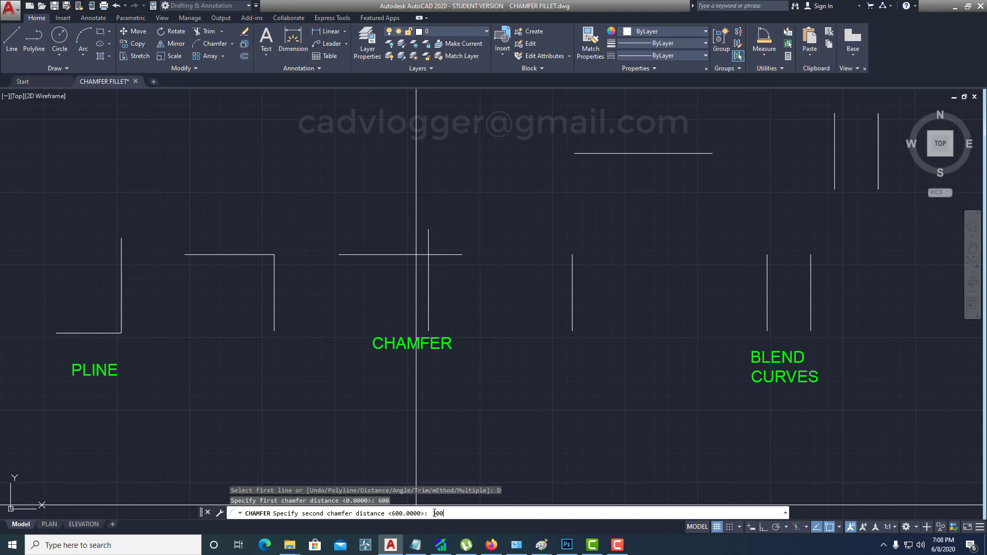
key(Return)
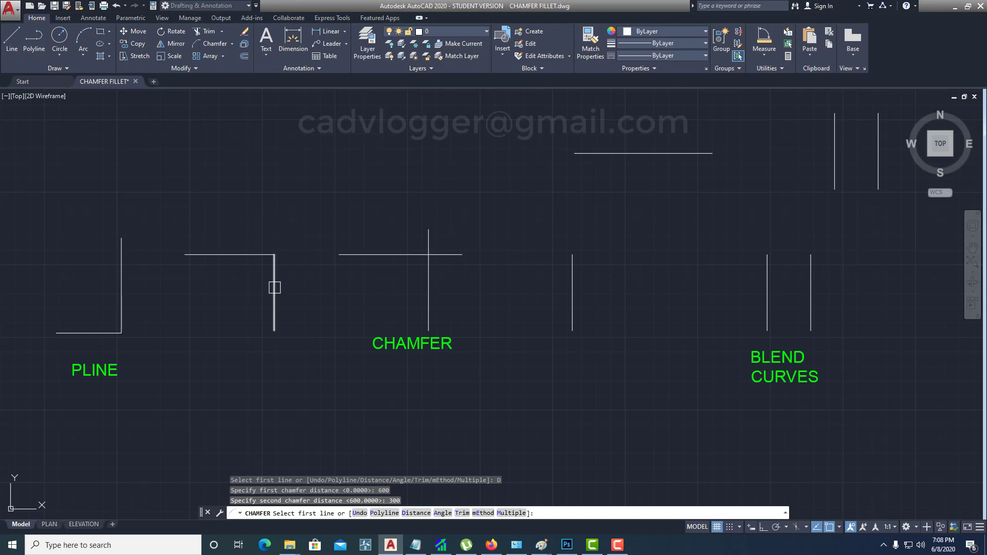
click(232, 255)
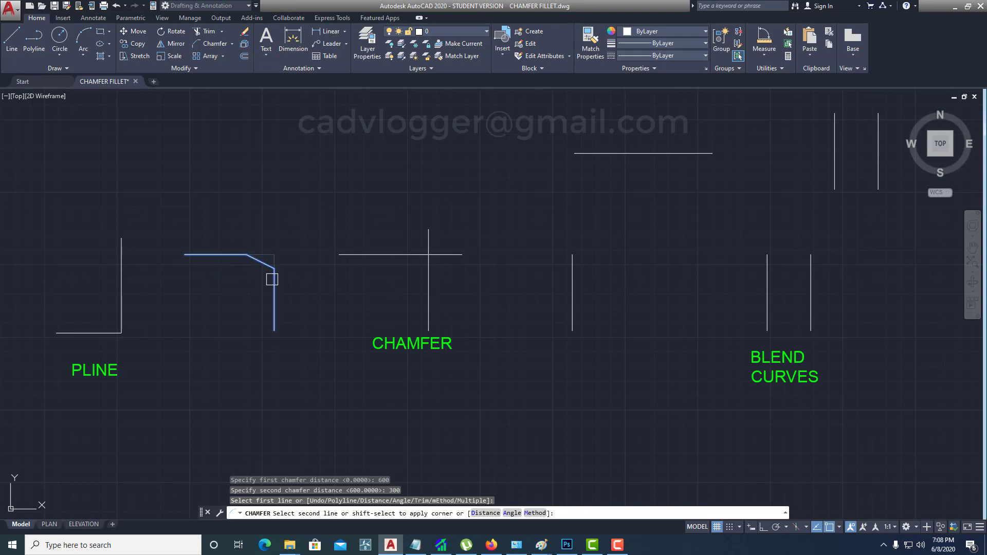
click(271, 279)
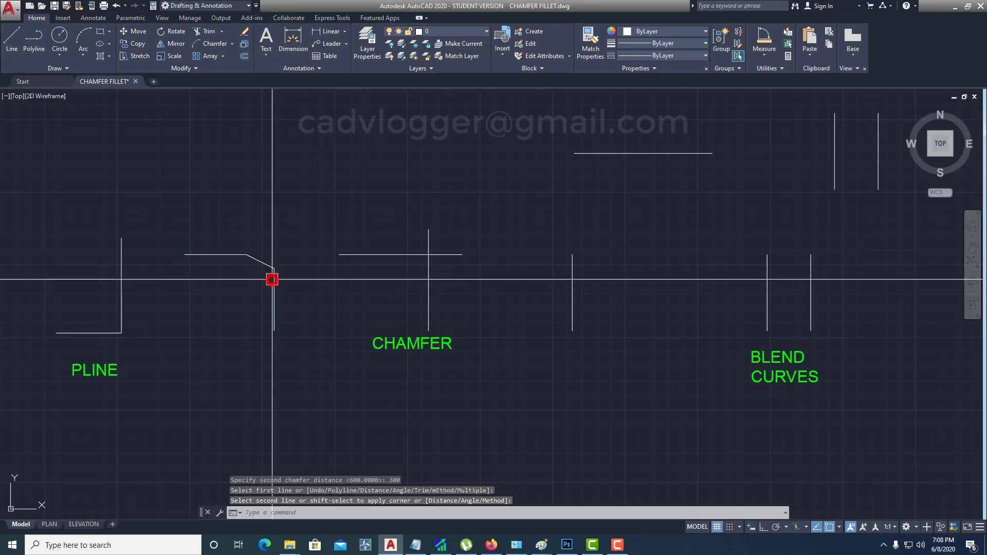
click(93, 17)
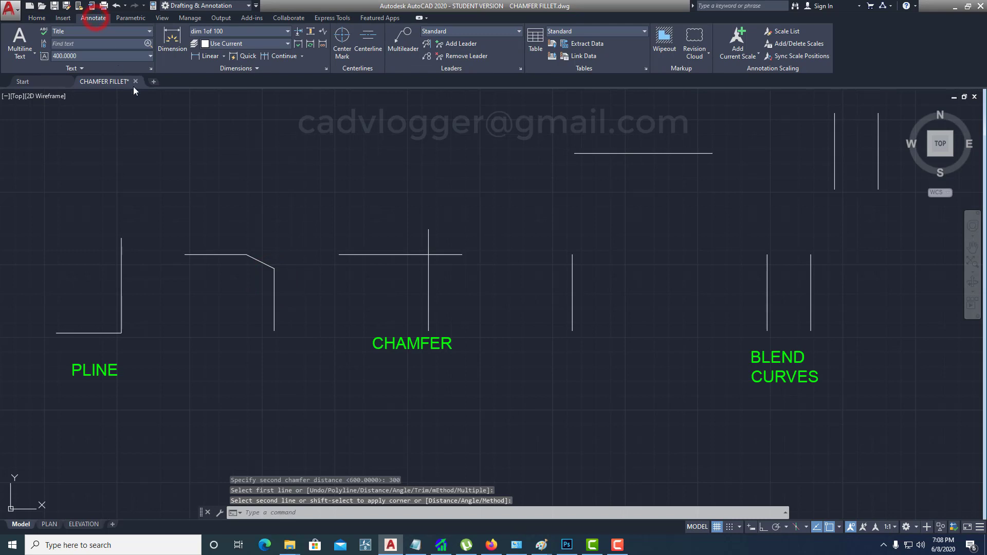
click(172, 41)
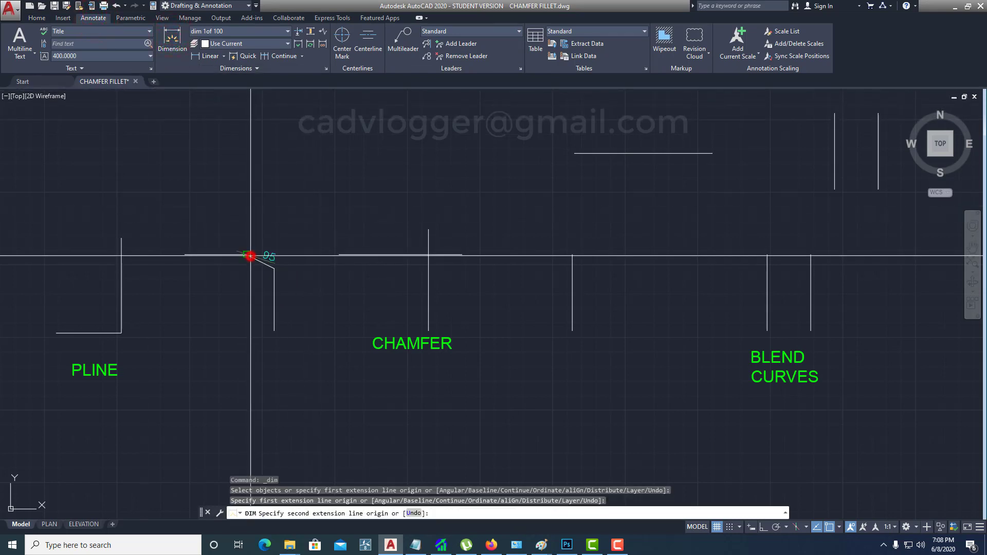
click(247, 254)
click(274, 267)
scroll(268, 254, up, 4)
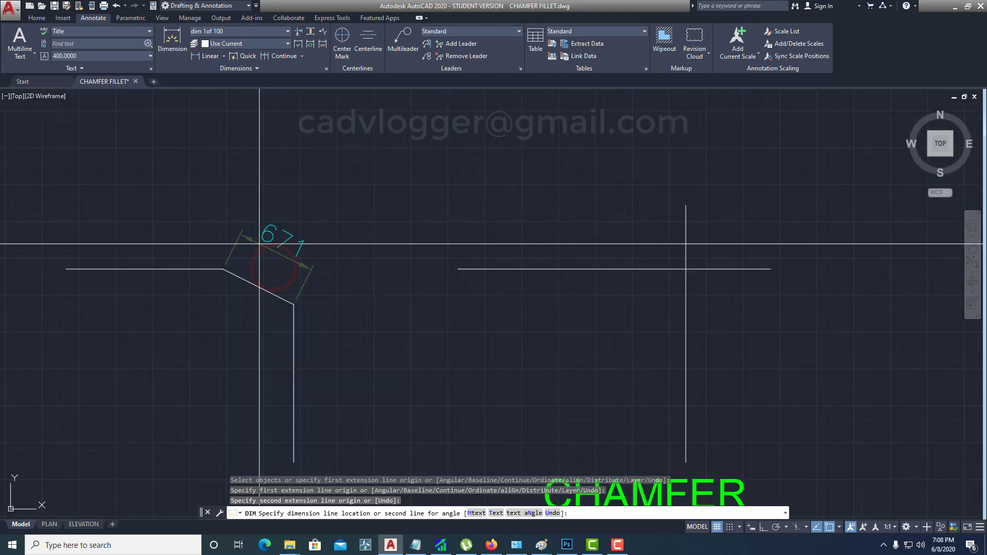
key(Escape)
- Add a horizontal linear dimension above the chamfer, between the two ends of its sloped edge
click(197, 56)
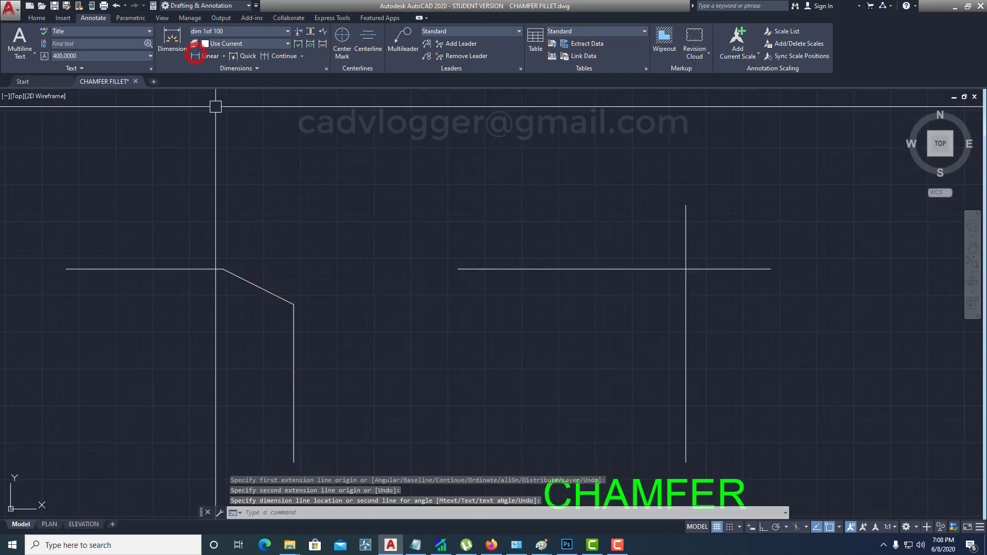
click(219, 268)
click(288, 304)
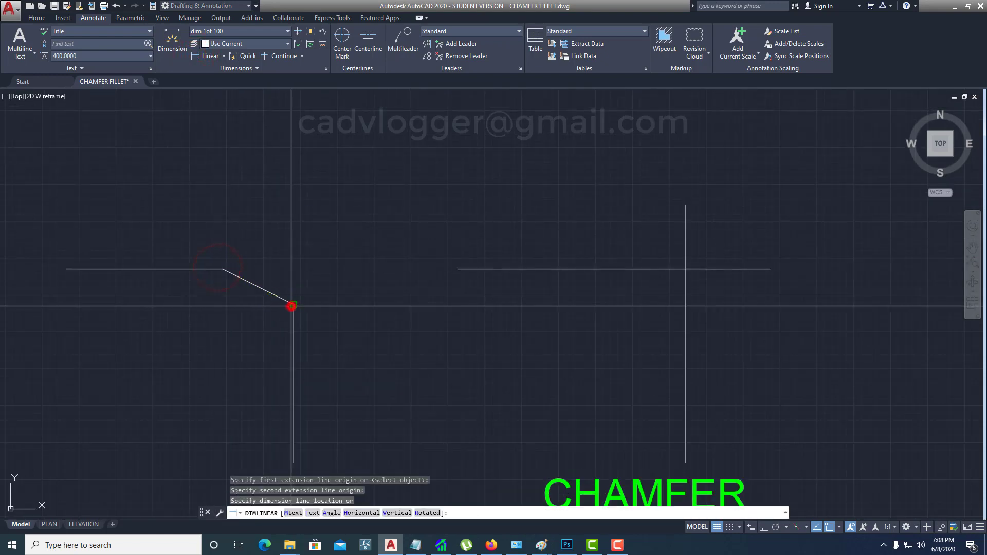
click(282, 249)
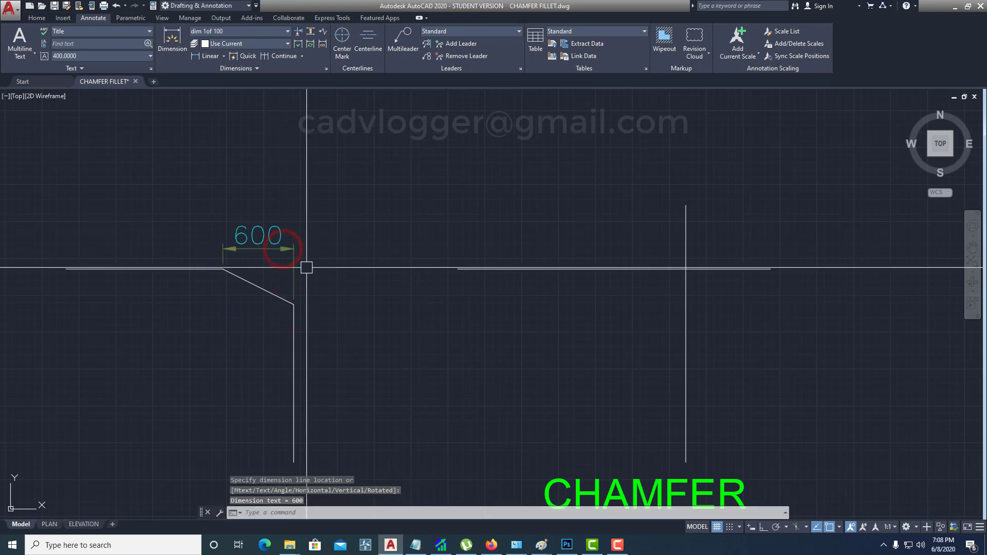
- Add a vertical linear dimension beside the chamfer, between the two ends of its sloped edge
click(174, 41)
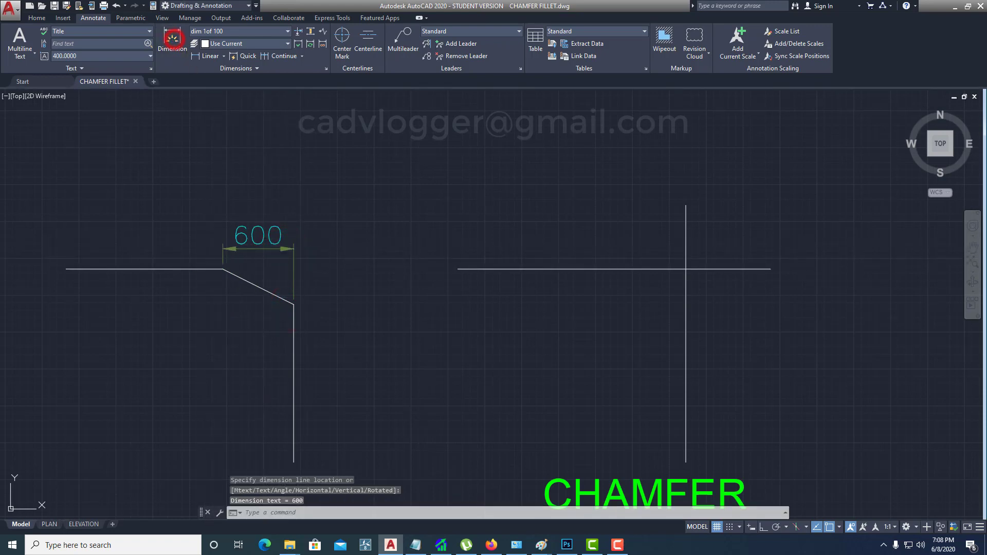
click(217, 272)
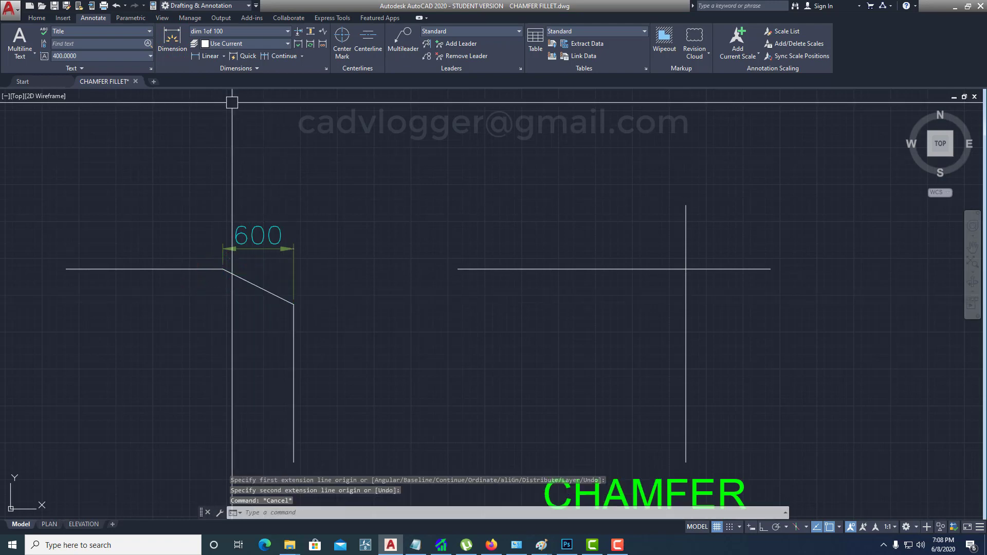
click(208, 57)
click(224, 268)
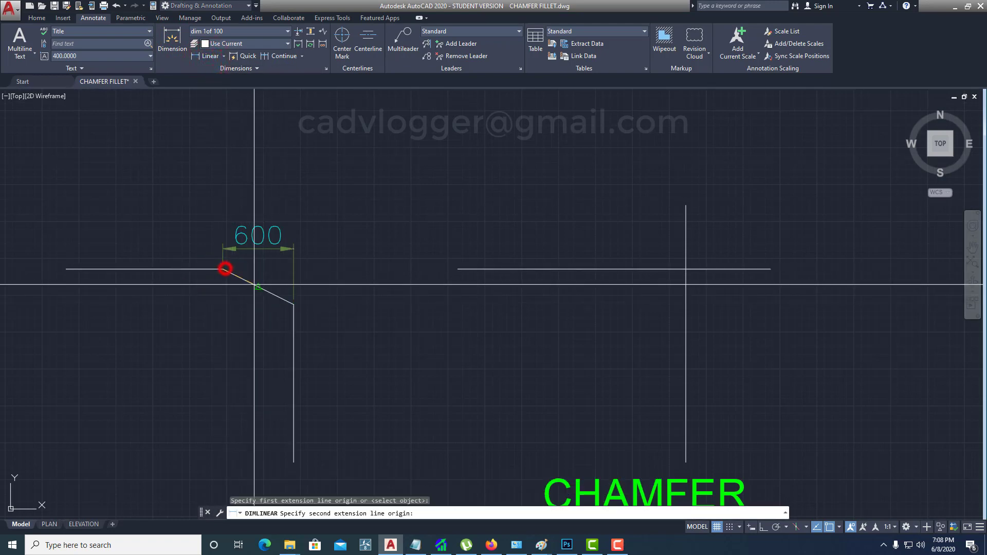
click(291, 306)
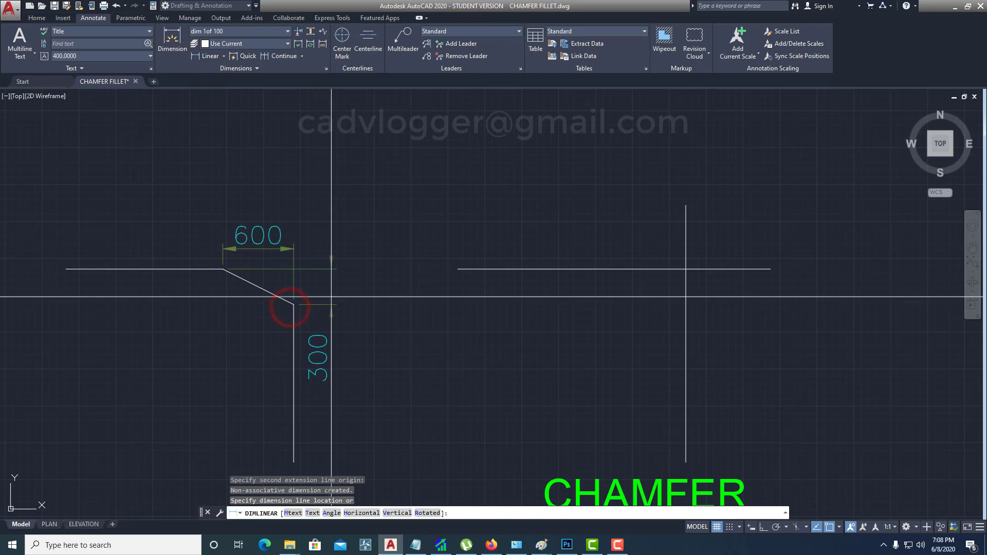
click(336, 297)
- Erase the vertical and horizontal dimensions from the chamfered corner
text(e)
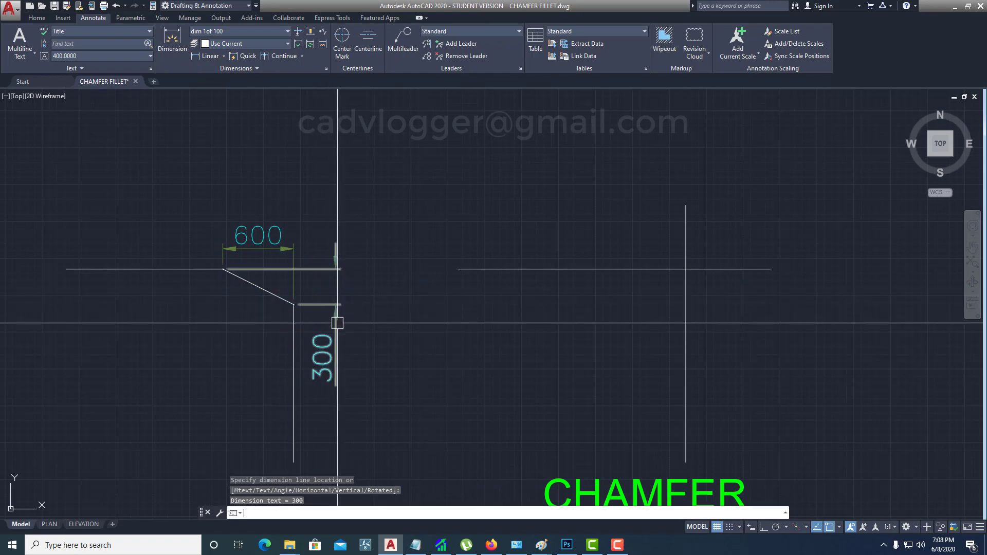
key(Return)
click(335, 327)
key(Return)
key(Return)
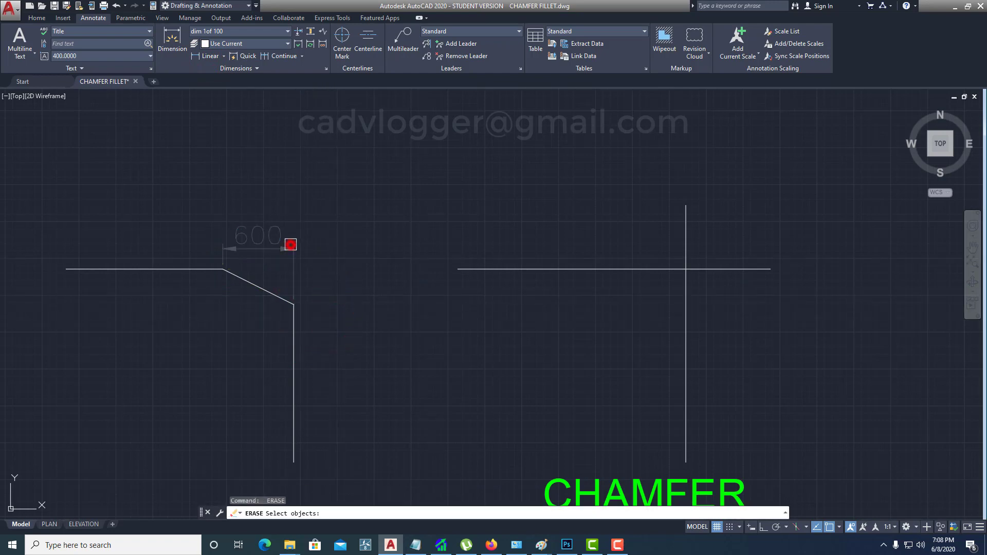
click(288, 246)
key(Return)
- Copy the two crossing lines above the CHAMFER label straight up with Ortho on, placing one copy above the originals
scroll(339, 290, down, 5)
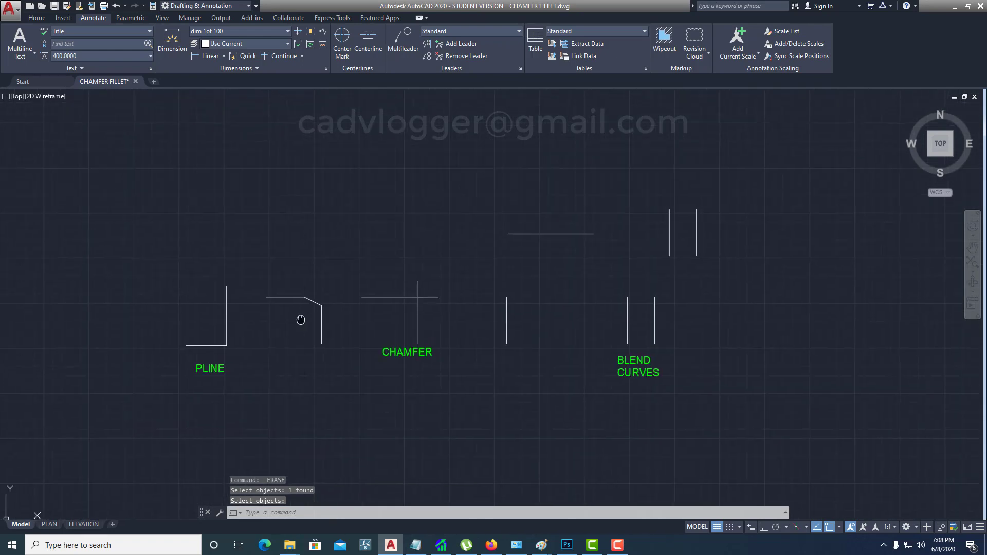
scroll(369, 285, up, 2)
text(co)
key(Return)
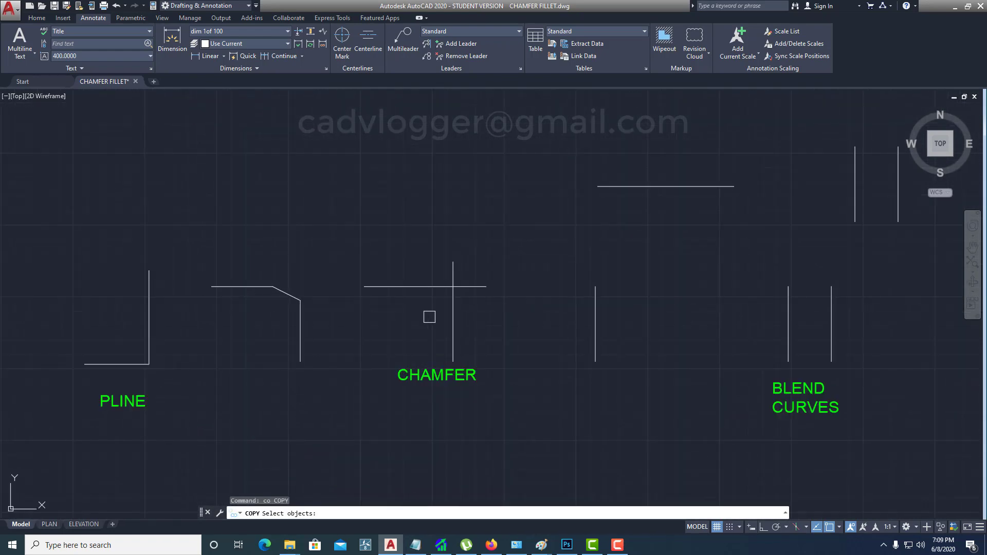
click(472, 313)
click(426, 273)
key(Return)
click(414, 332)
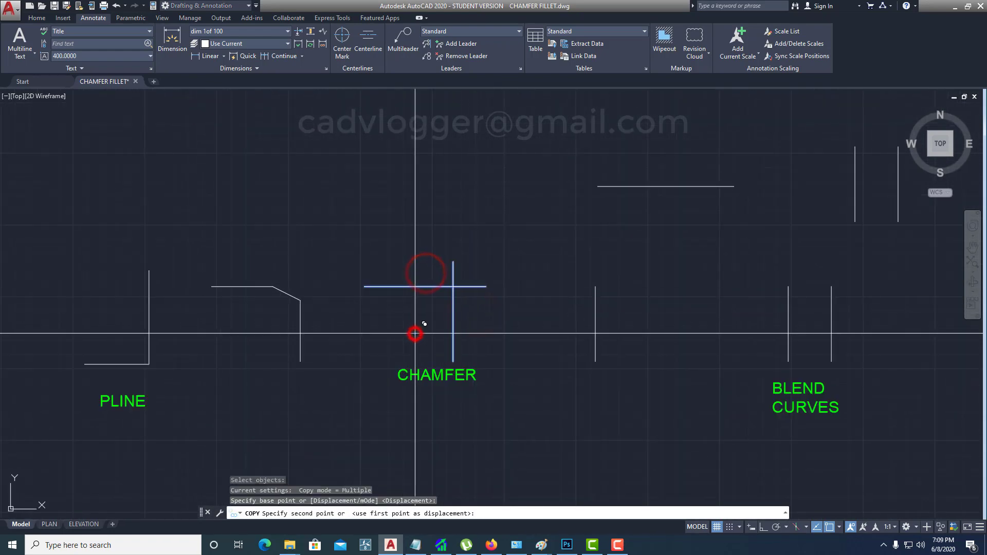
key(F8)
click(409, 218)
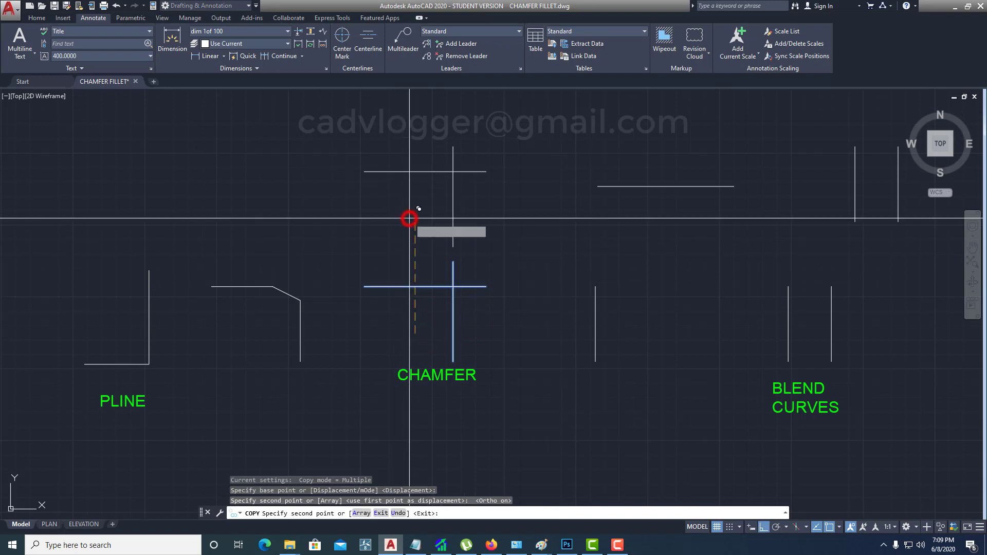
key(Return)
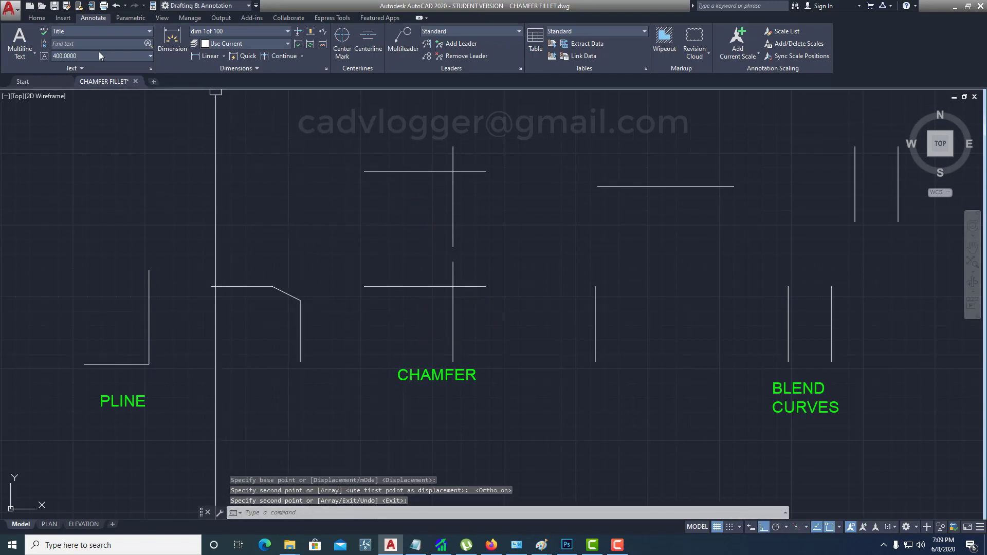
- Chamfer the copied crossing lines with the current distances, taking the vertical line first and the horizontal line second
click(44, 18)
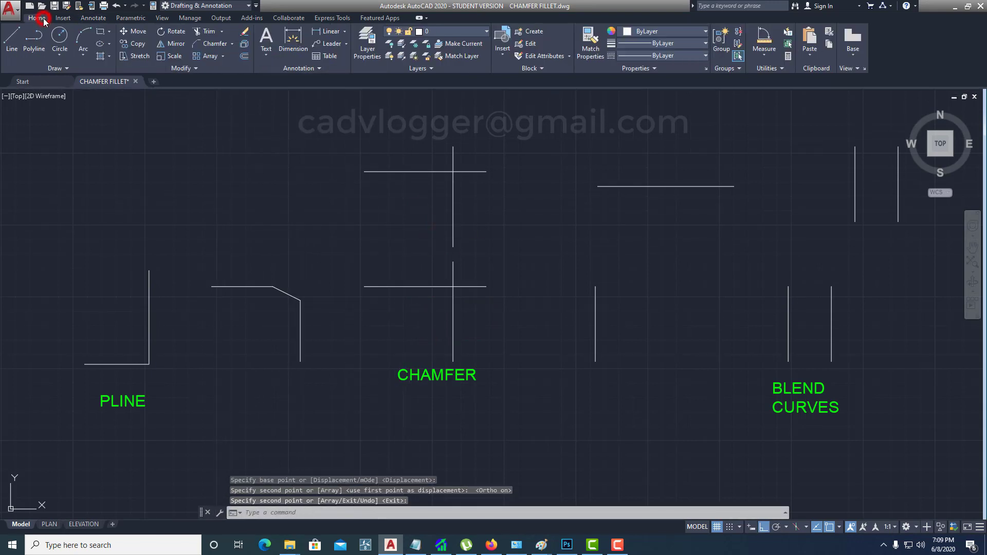
click(213, 46)
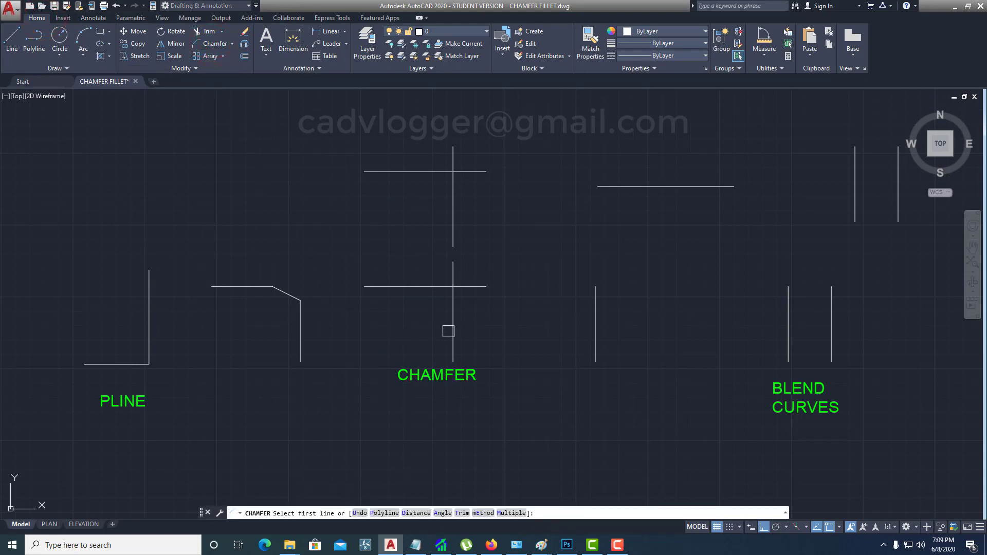
middle_drag(496, 340, 488, 315)
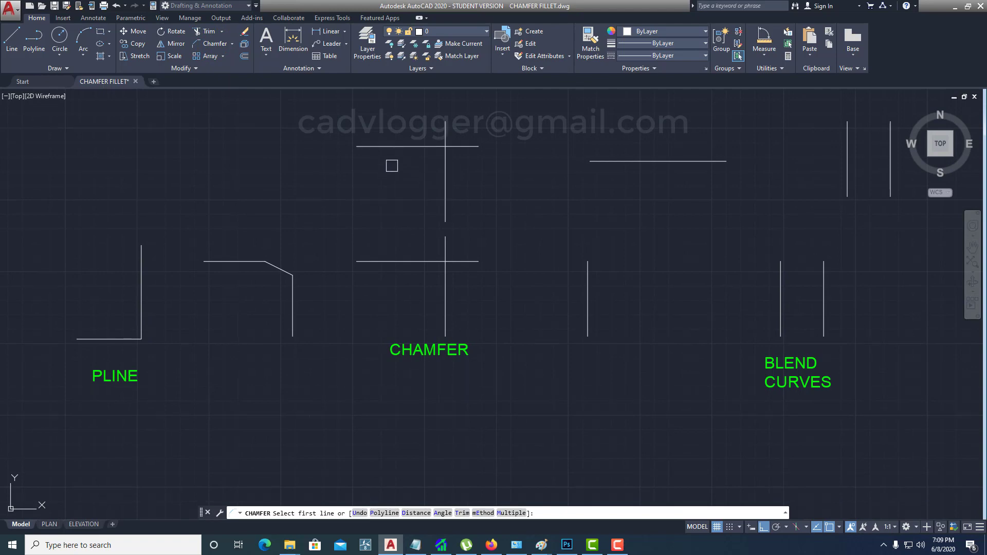
click(444, 174)
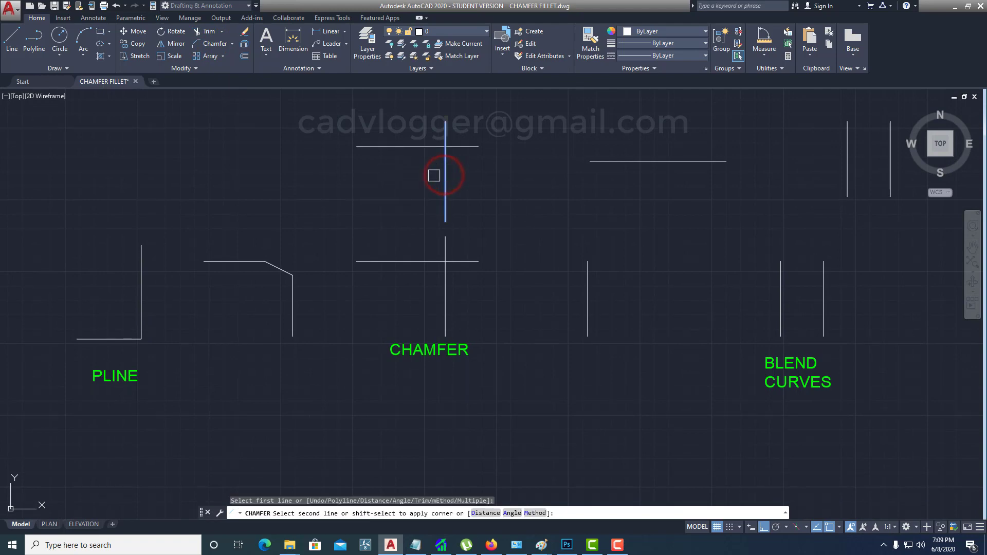
click(402, 147)
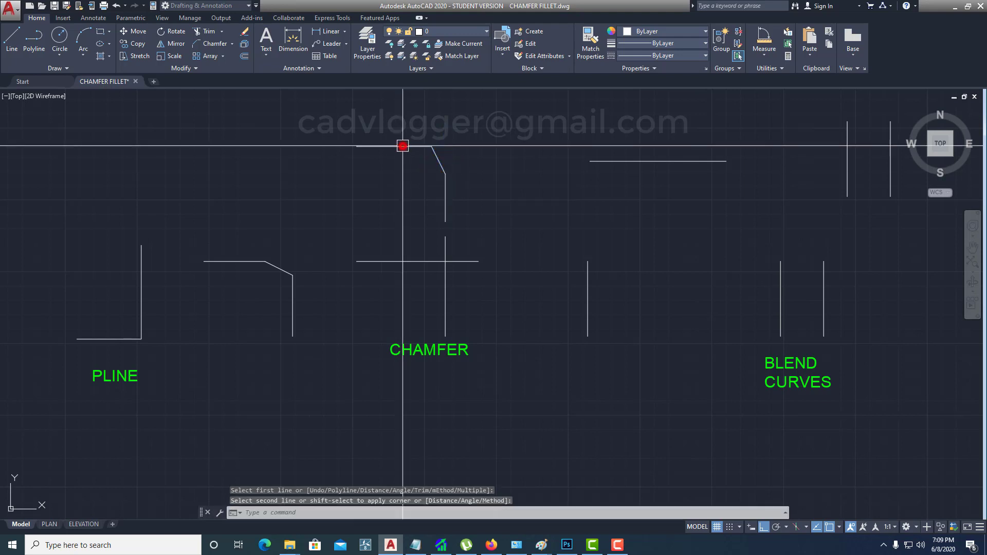
- Move the chamfered copy horizontally to the left so it sits directly above the first chamfered corner
text(m)
key(Return)
click(460, 146)
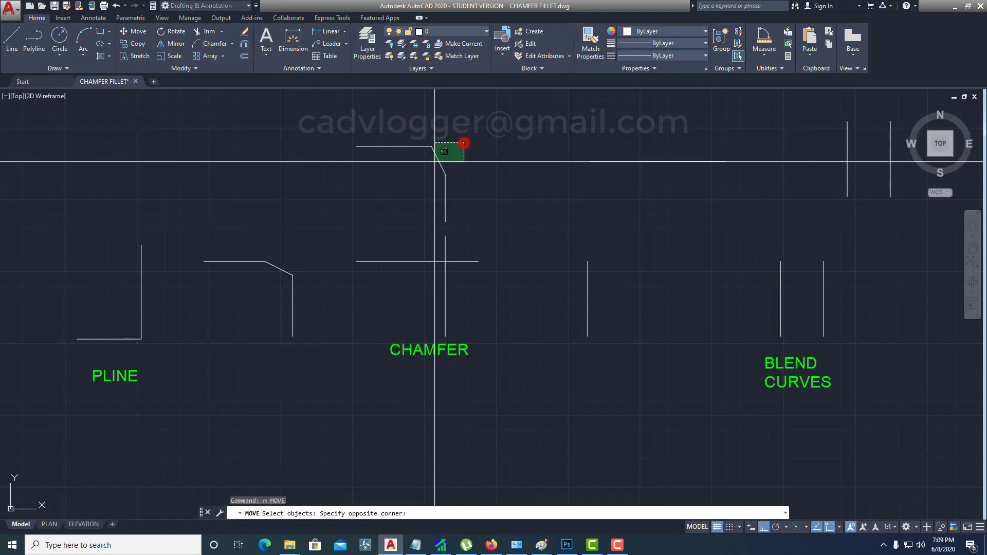
click(406, 197)
key(Return)
click(378, 186)
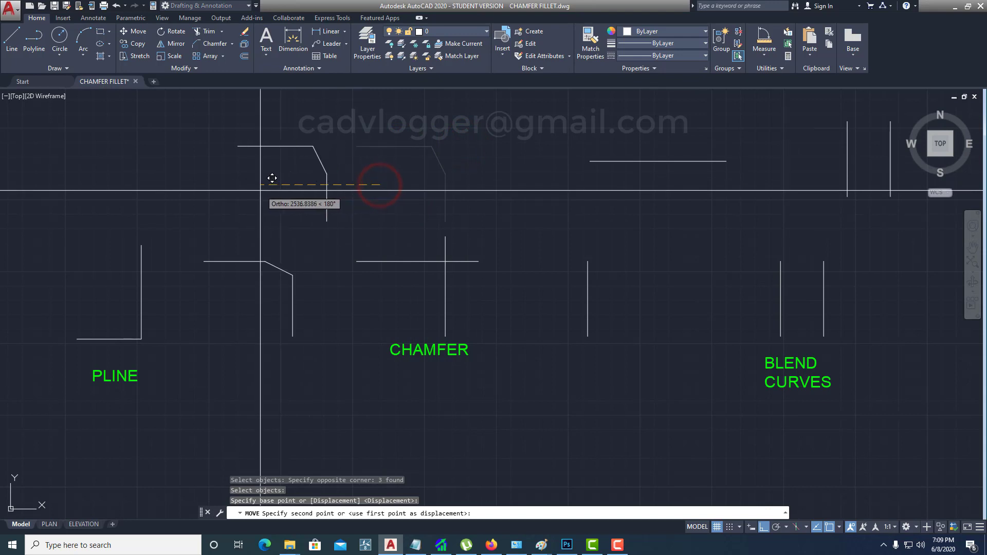
click(227, 194)
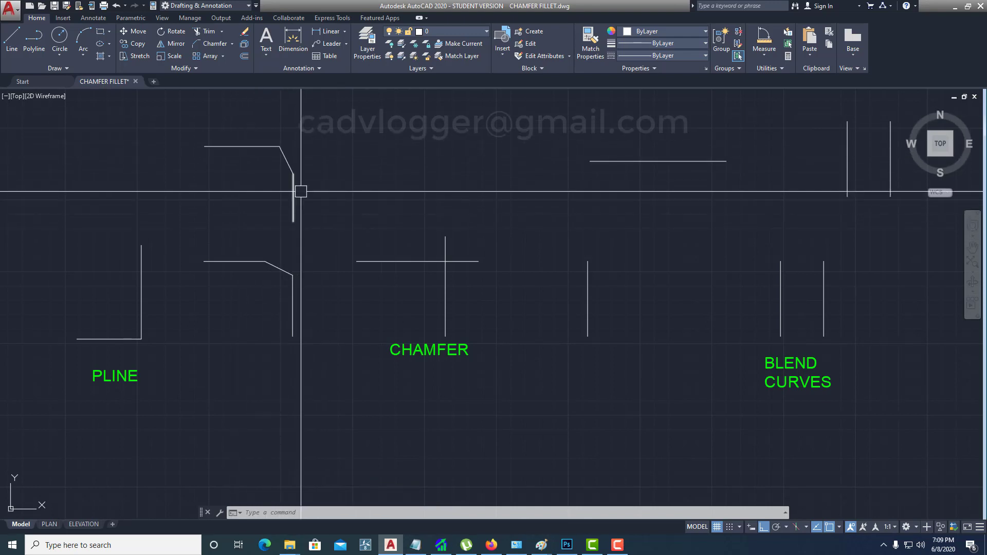
- Set the Chamfer command's Angle option to a length of 800 on the first line and an angle of 30 degrees
scroll(324, 198, down, 2)
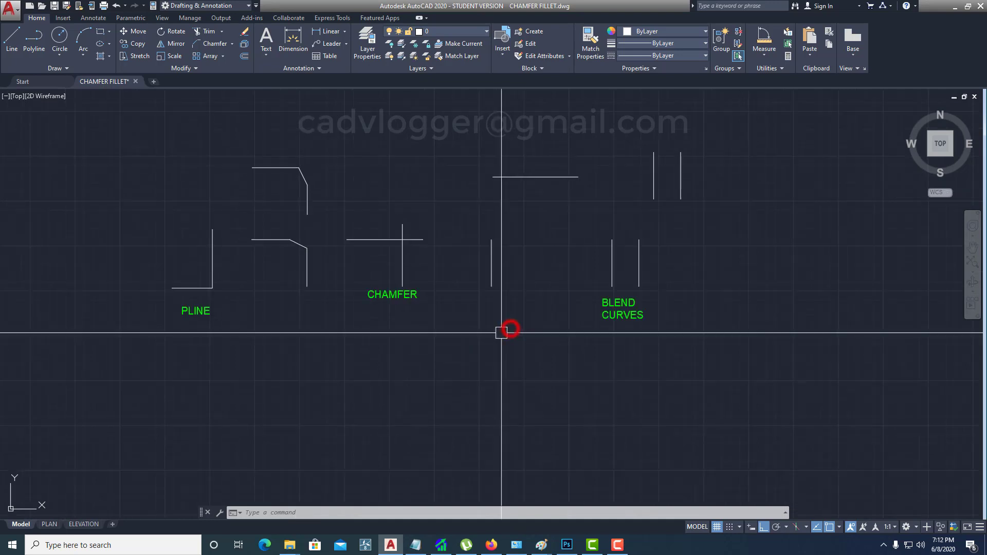
click(215, 44)
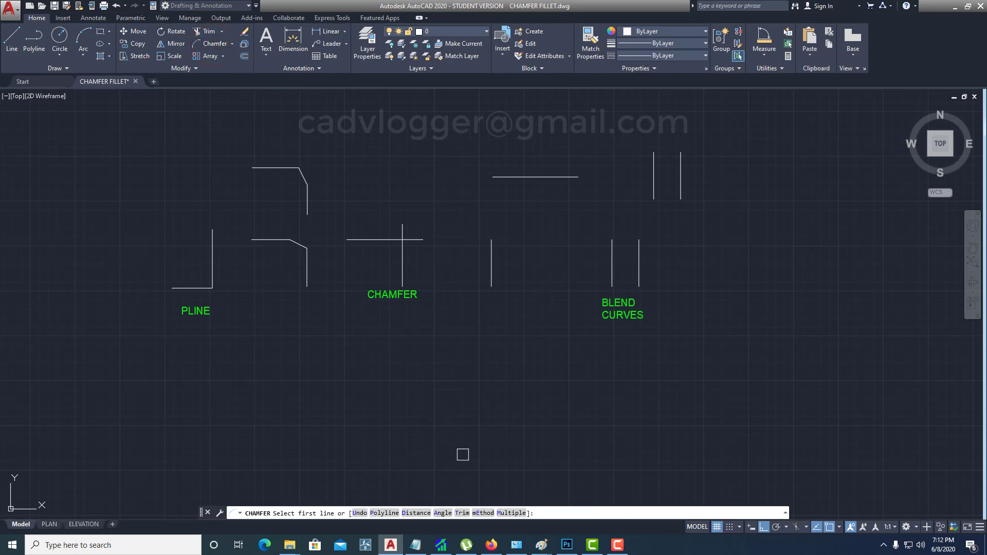
click(441, 513)
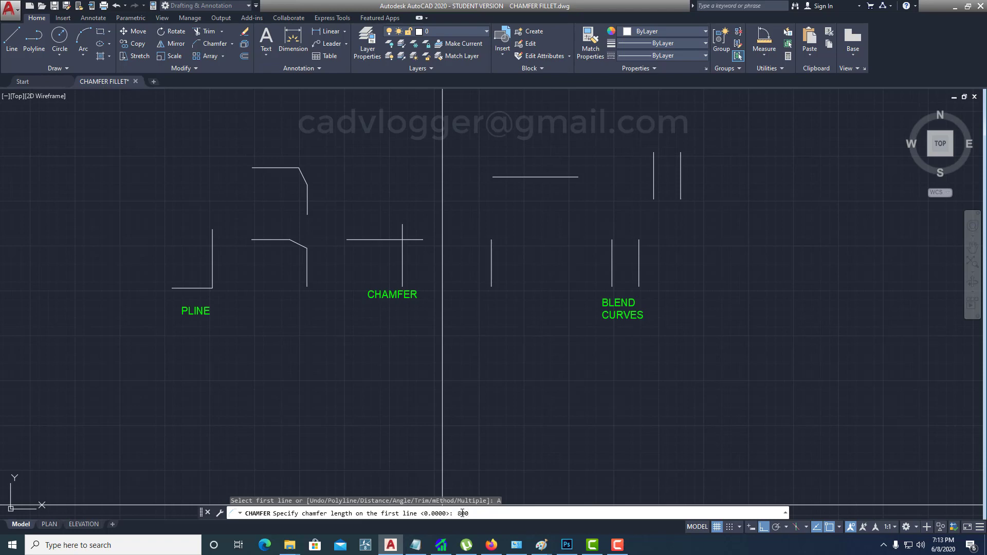
key(Return)
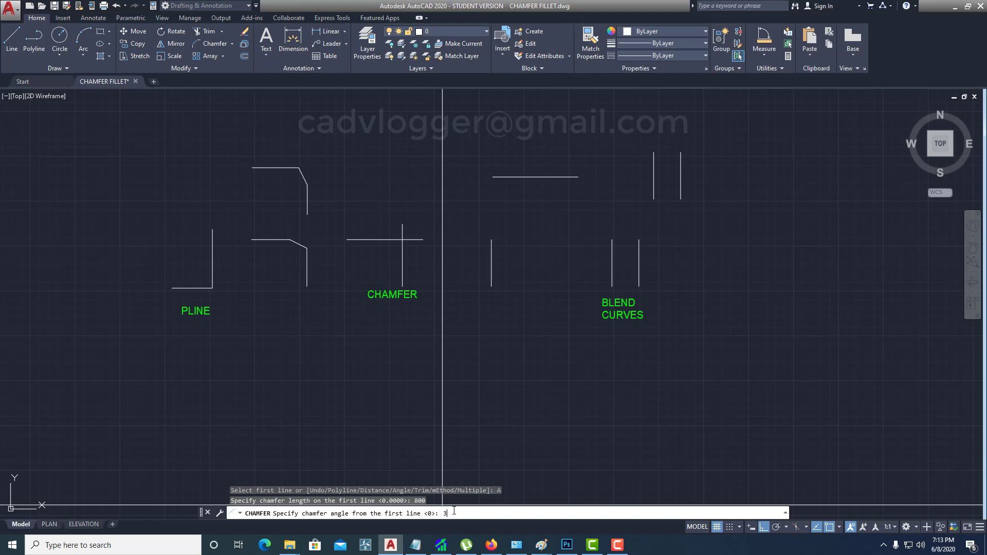
key(Return)
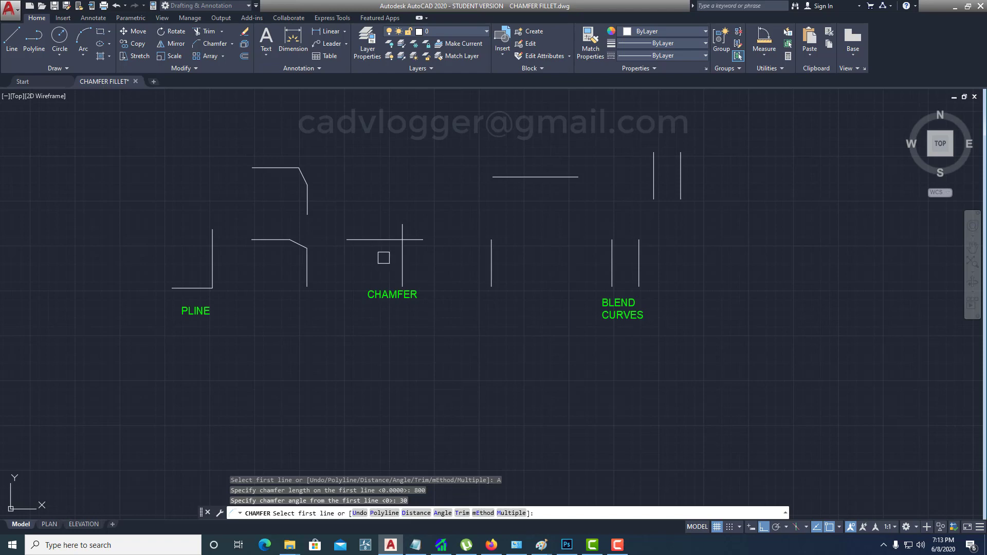
- Chamfer the two crossing lines above the CHAMFER label, taking the horizontal line first and the vertical line second
scroll(382, 258, up, 4)
mouse_move(359, 258)
middle_down()
mouse_move(418, 275)
mouse_move(427, 266)
middle_up()
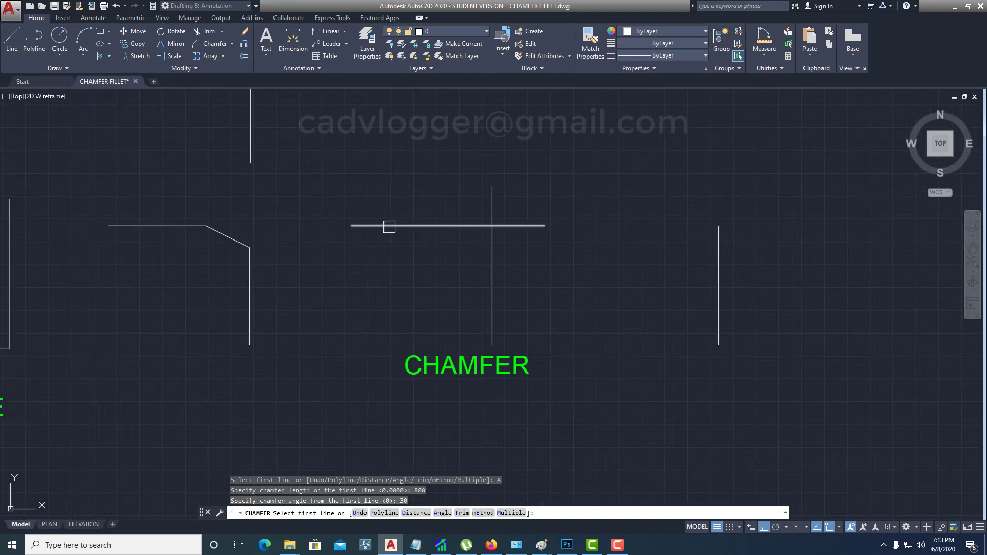
click(444, 211)
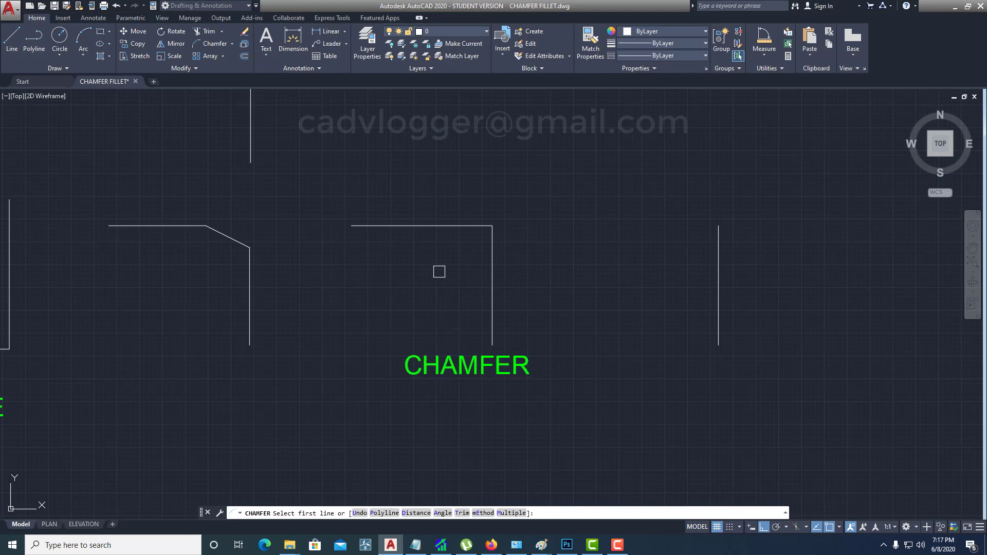
click(436, 225)
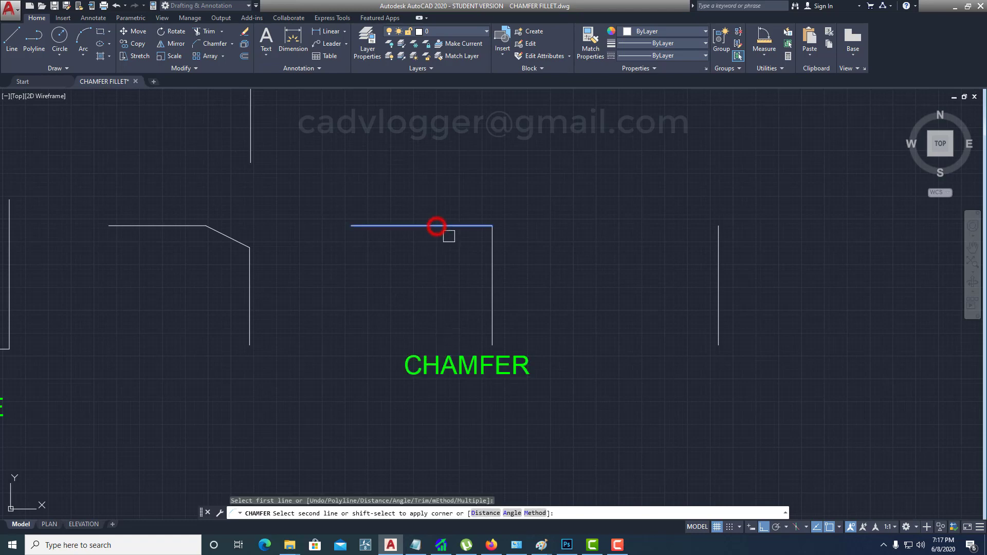
click(492, 275)
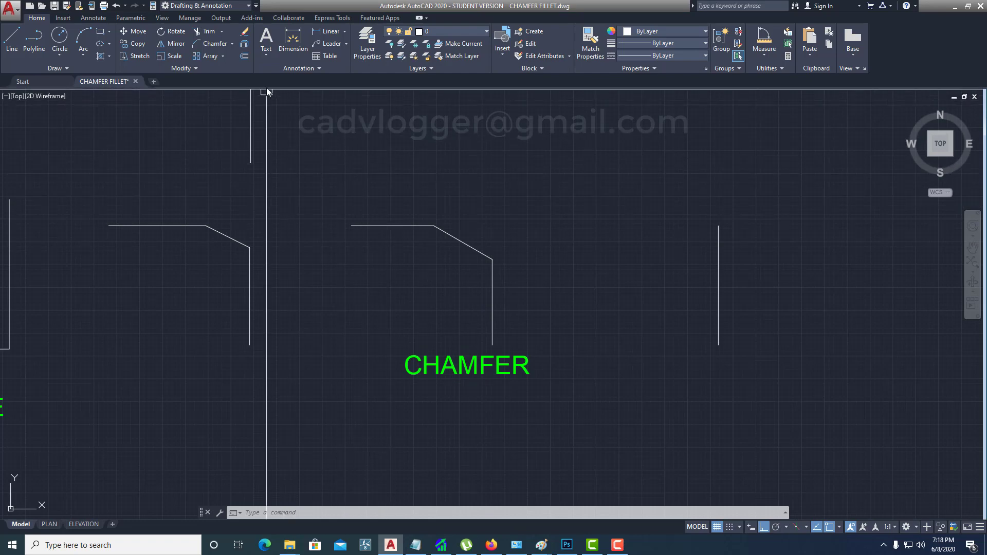
- Add a horizontal linear dimension across the chamfer between its two endpoints, placed just above the corner
click(94, 18)
click(225, 57)
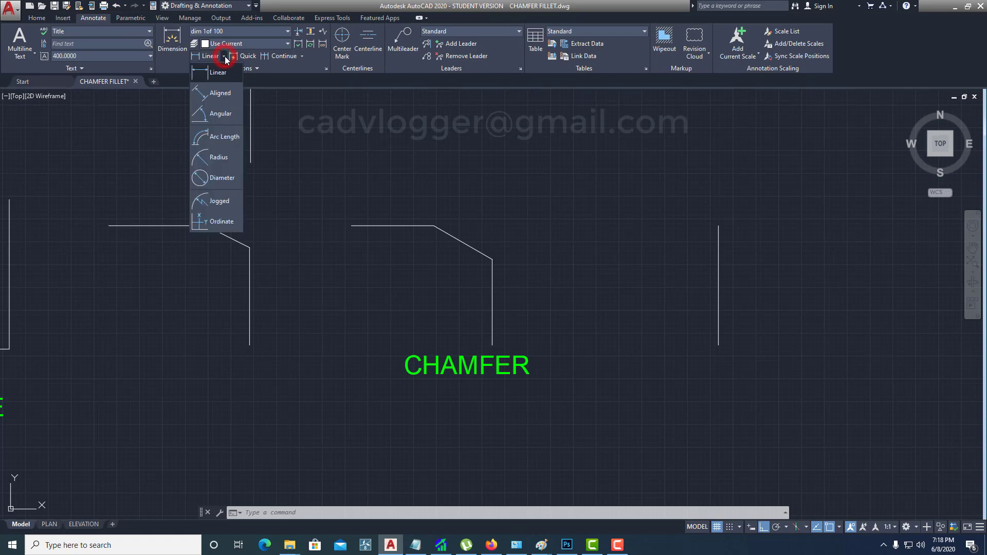
click(212, 72)
click(433, 226)
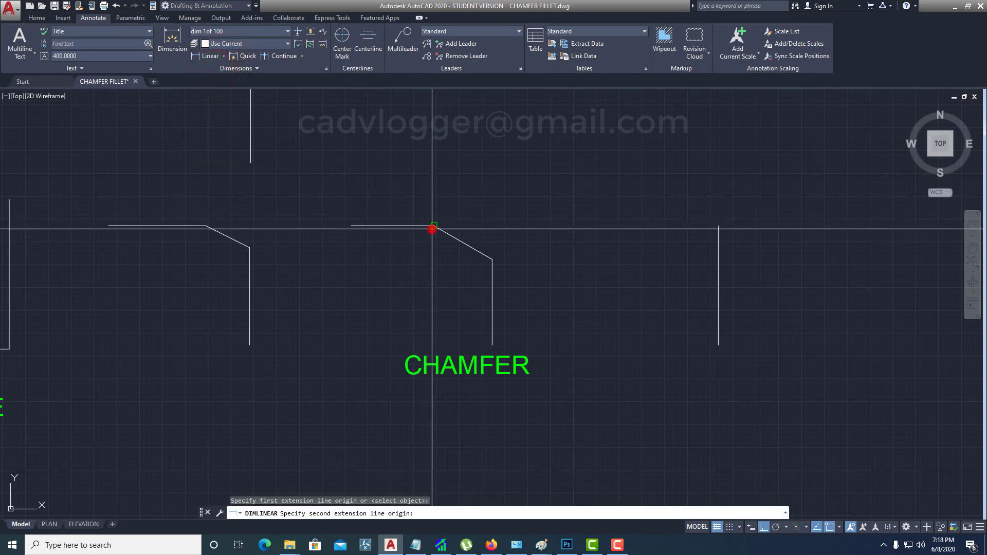
click(491, 259)
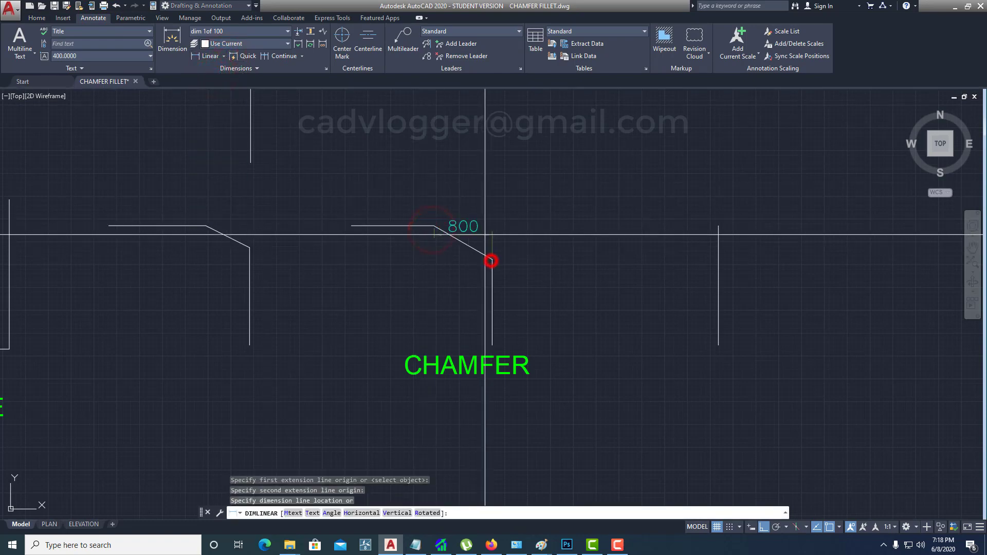
click(477, 202)
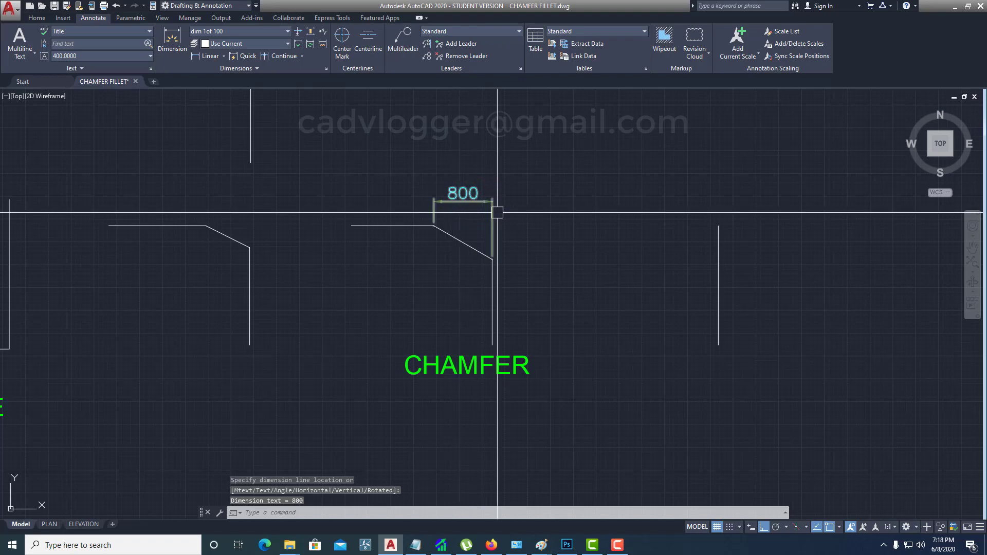
click(224, 55)
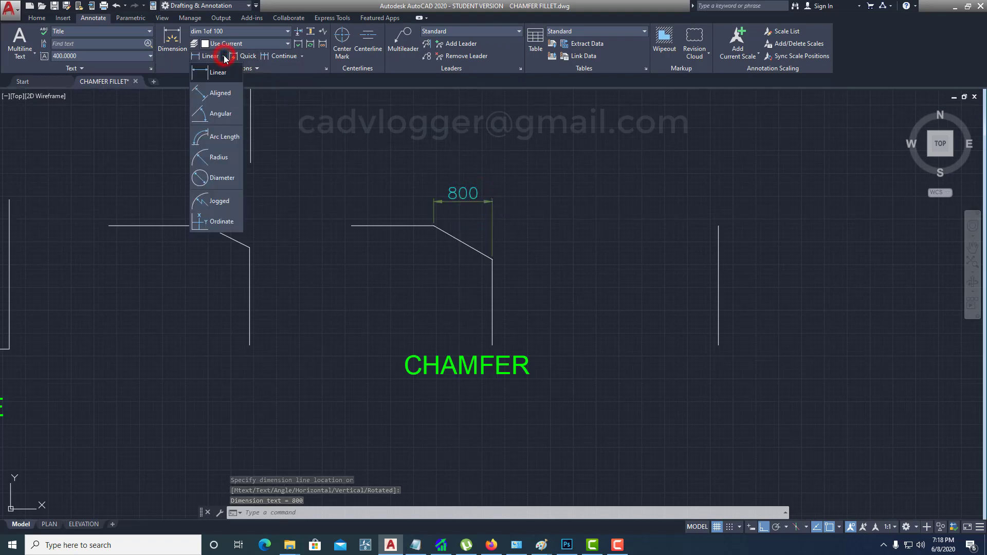
click(225, 116)
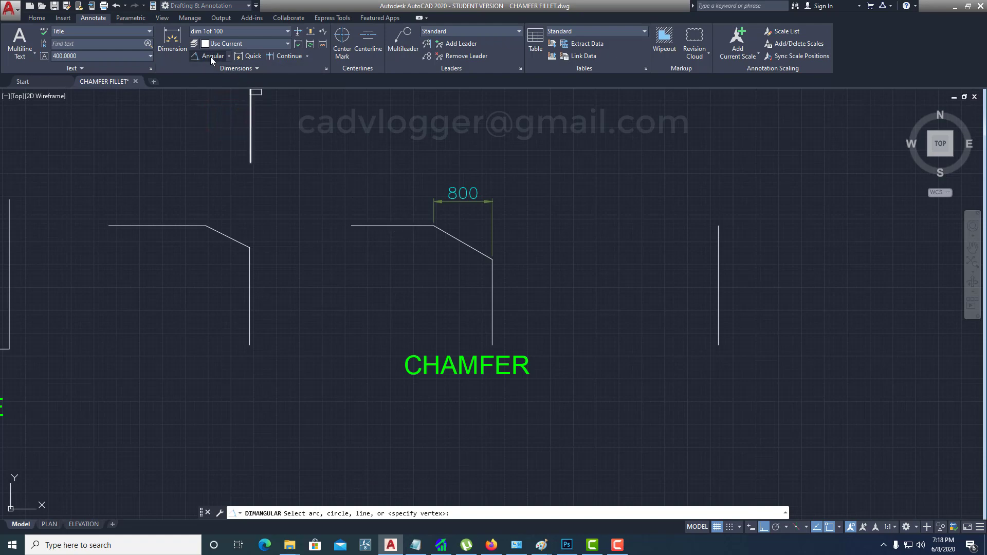
key(Return)
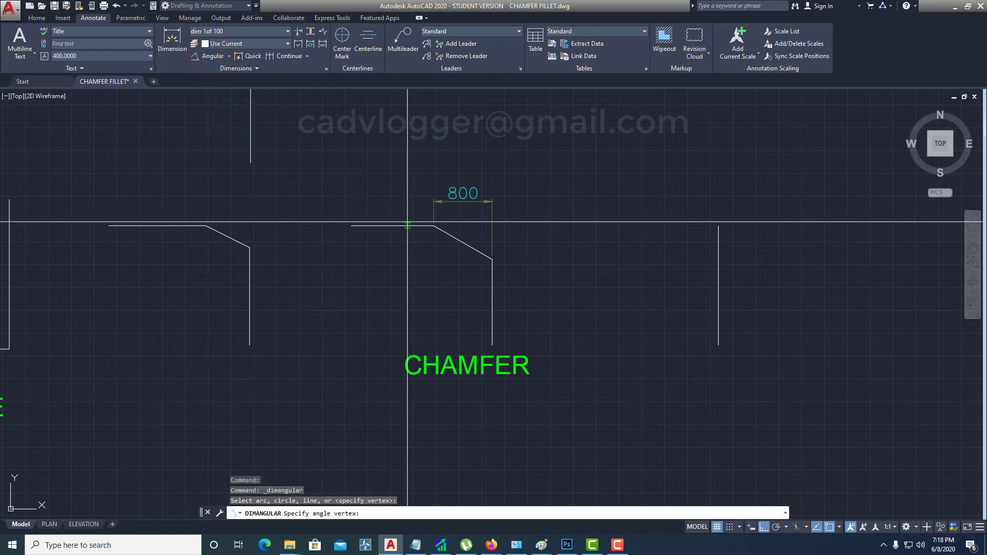
key(Escape)
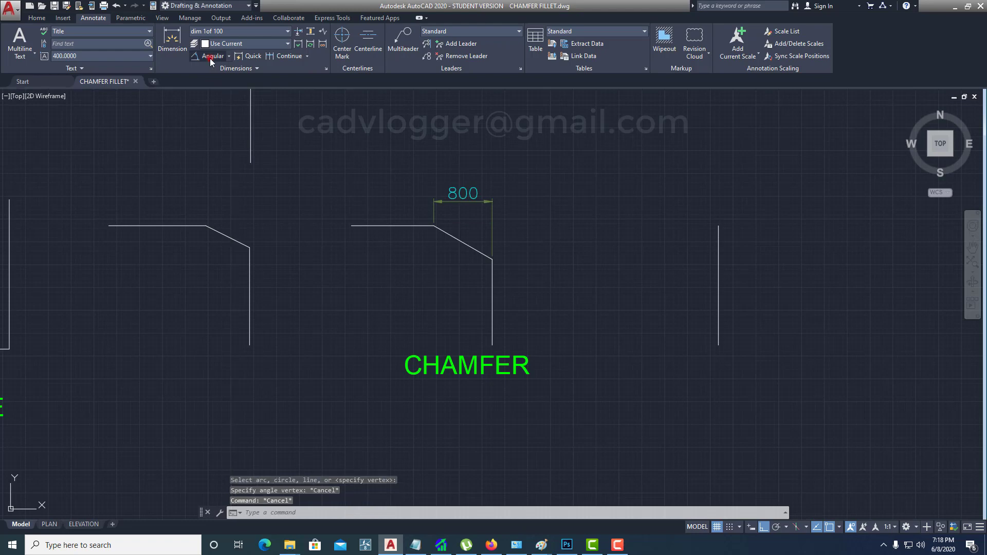
- Add an angular dimension between the horizontal line and the chamfer line, placed outside the corner
click(206, 55)
click(396, 225)
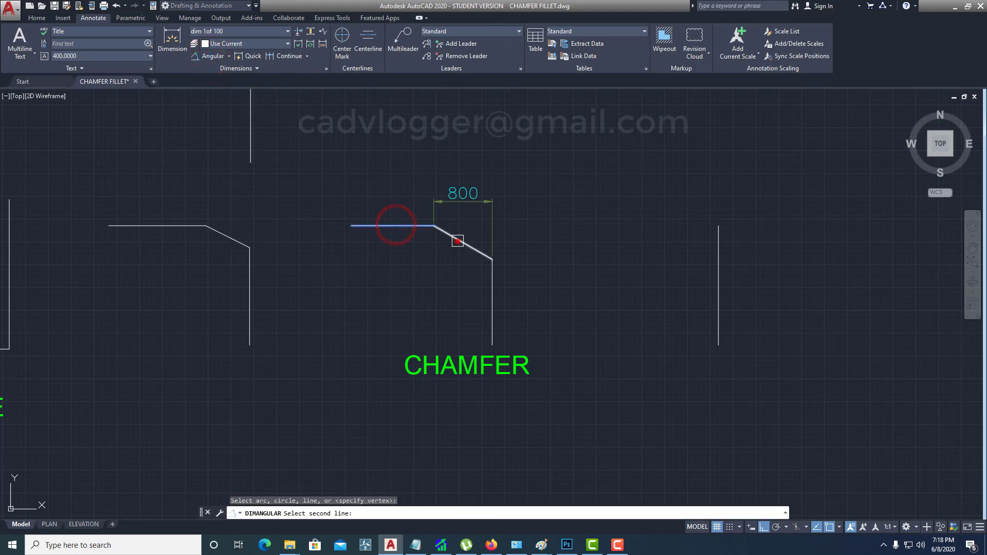
click(456, 237)
scroll(472, 231, up, 4)
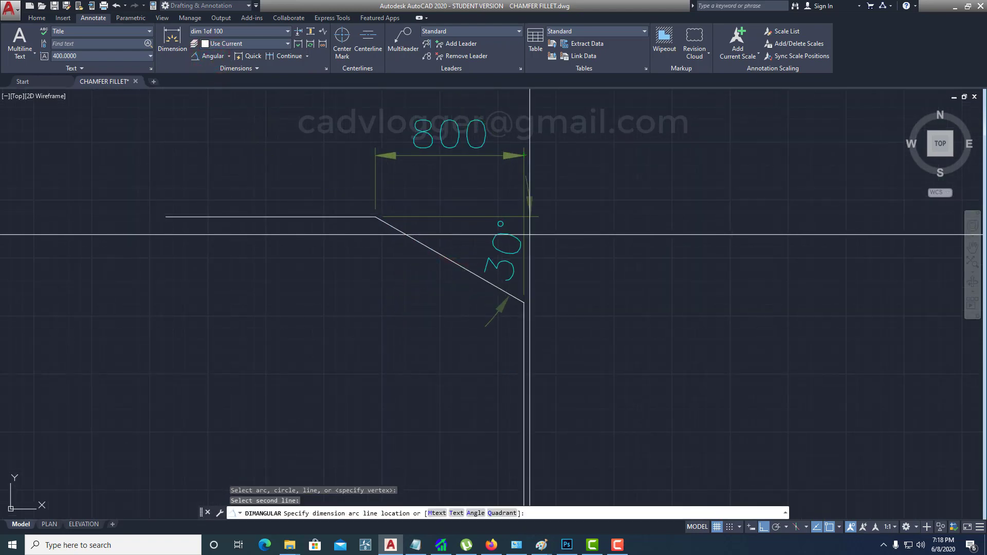
click(594, 261)
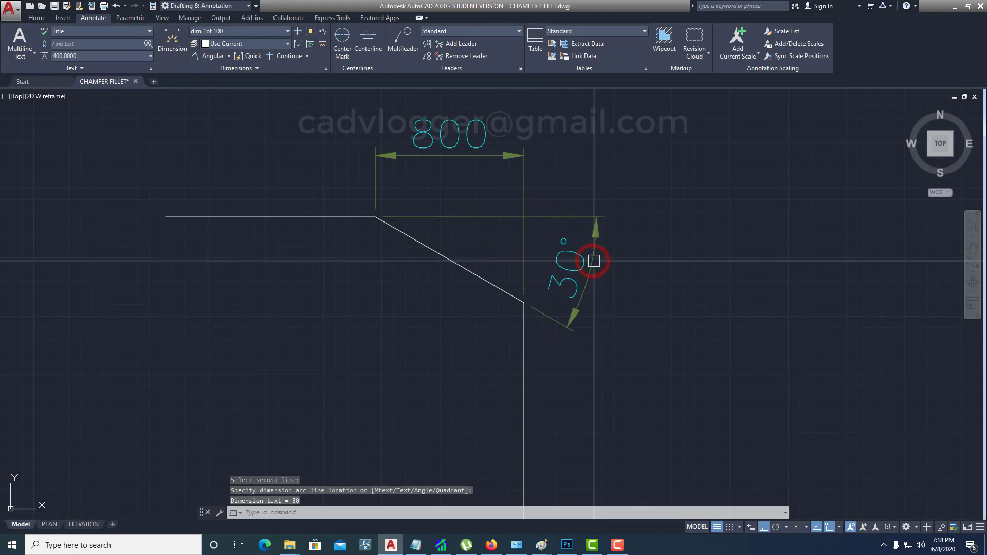
- Erase the angular and linear dimensions from the chamfered corner above the CHAMFER label
scroll(529, 271, down, 2)
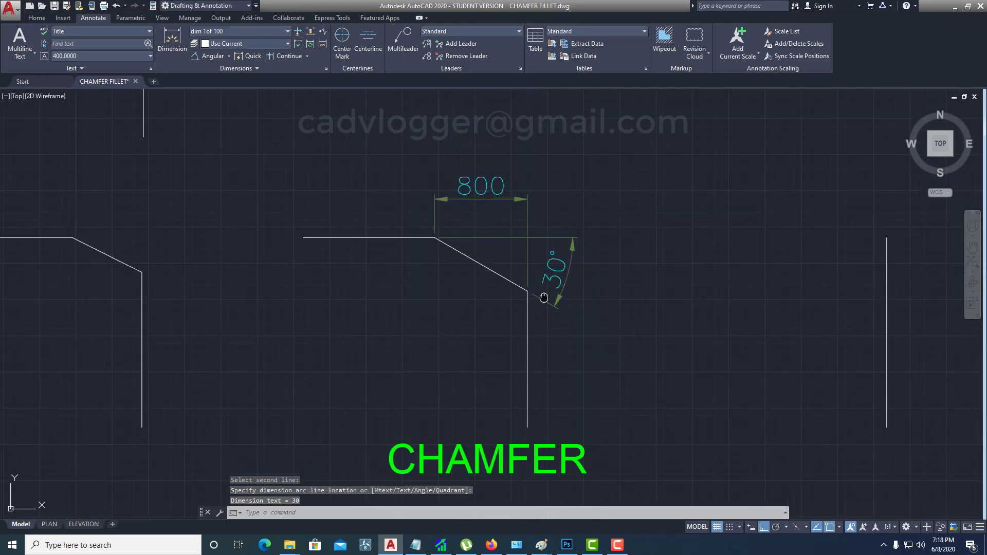
scroll(534, 278, down, 3)
middle_drag(531, 271, 530, 242)
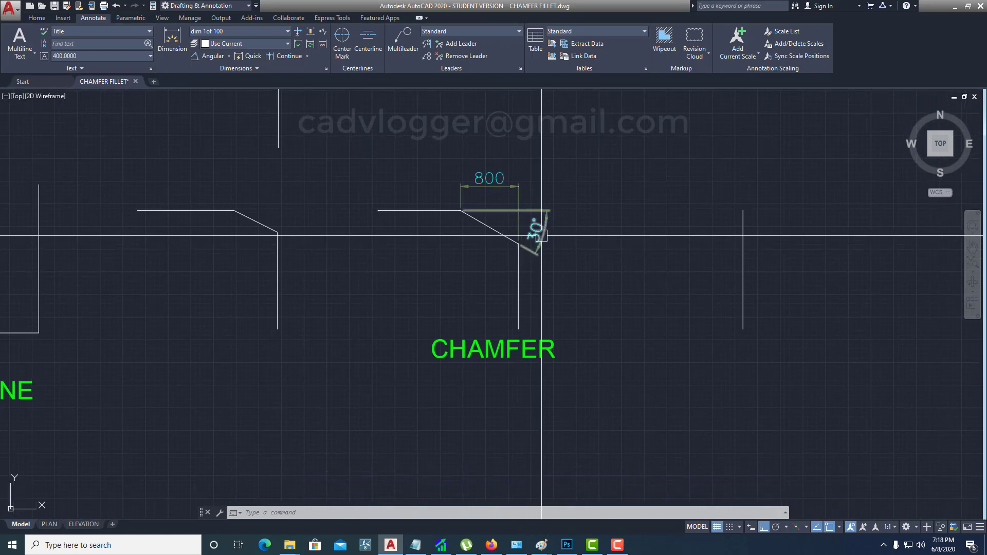
text(e)
key(Return)
click(536, 236)
key(Return)
key(Return)
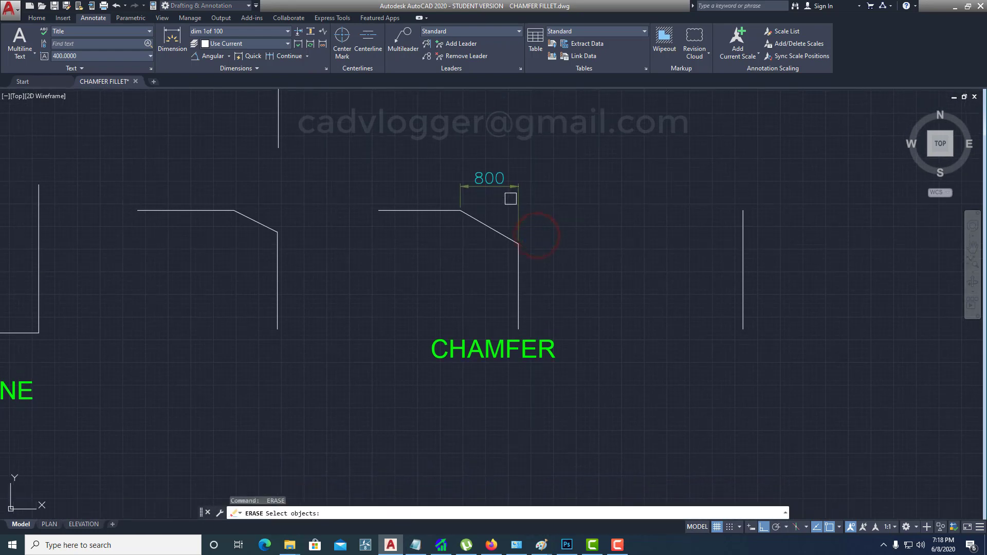
click(504, 186)
key(Return)
- Fillet the vertical and horizontal lines with radius 0 into a sharp corner and erase the leftover chamfer line
text(f)
key(Return)
click(521, 273)
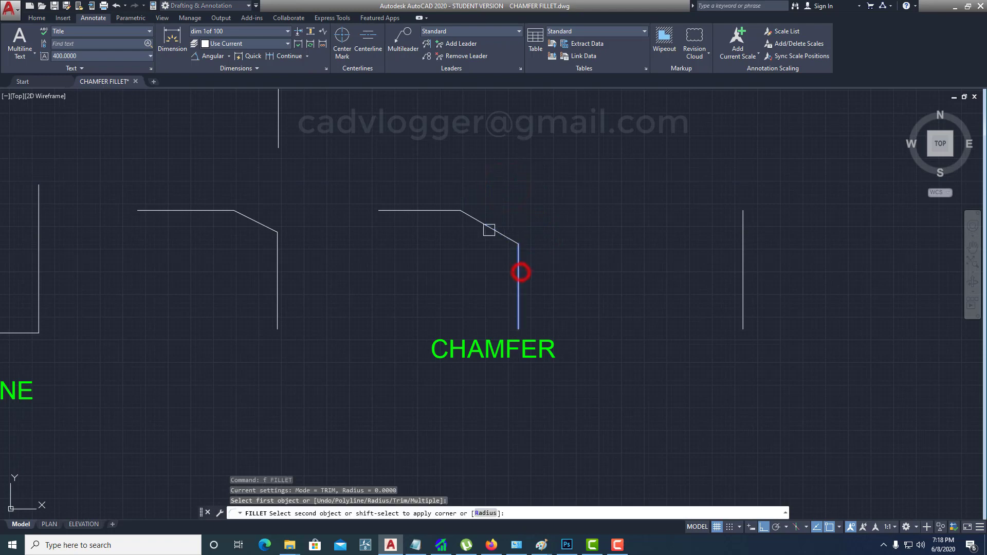
click(433, 211)
text(e)
key(Return)
click(473, 220)
key(Return)
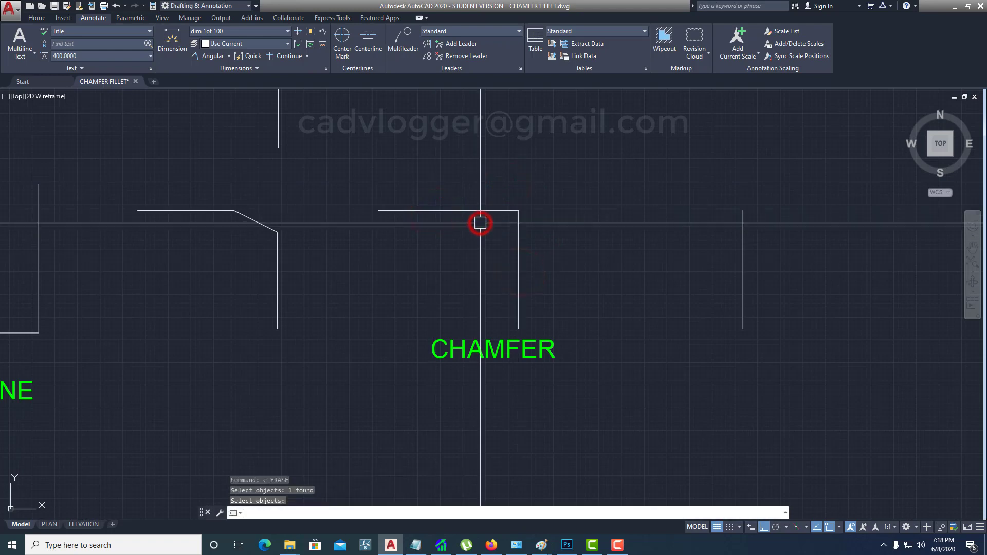
- Chamfer the corner above the CHAMFER label with the current length and angle, taking the vertical line first and the horizontal line second
scroll(501, 267, up, 2)
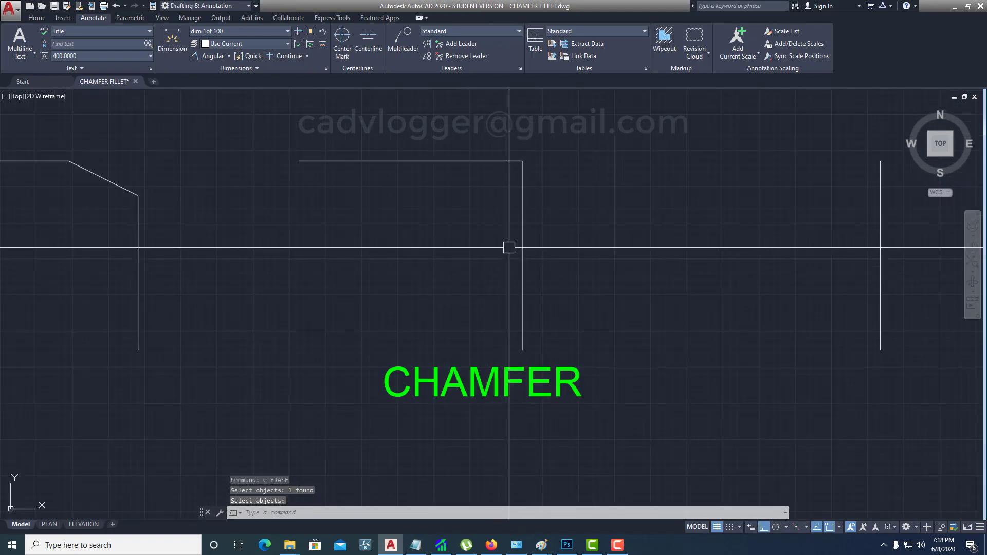
scroll(521, 238, down, 2)
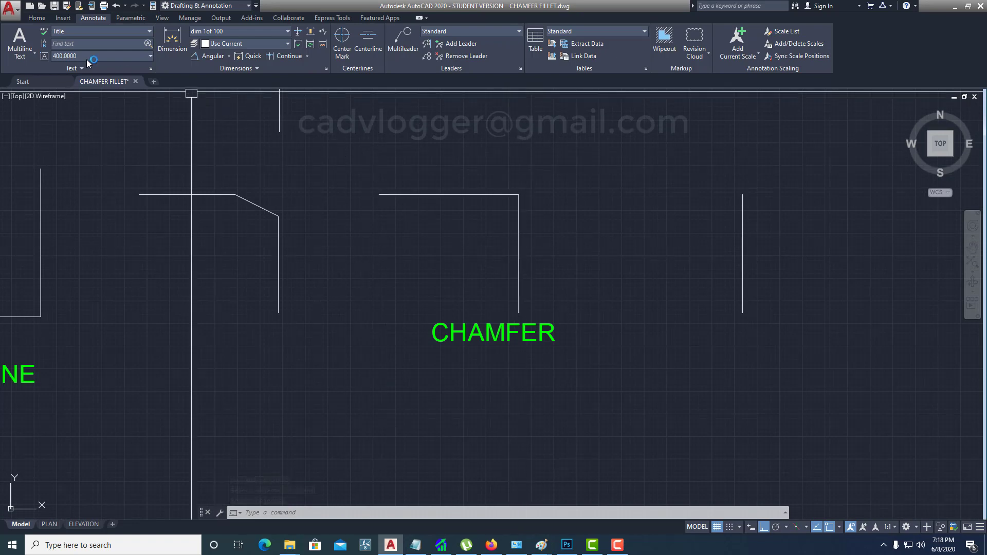
click(31, 19)
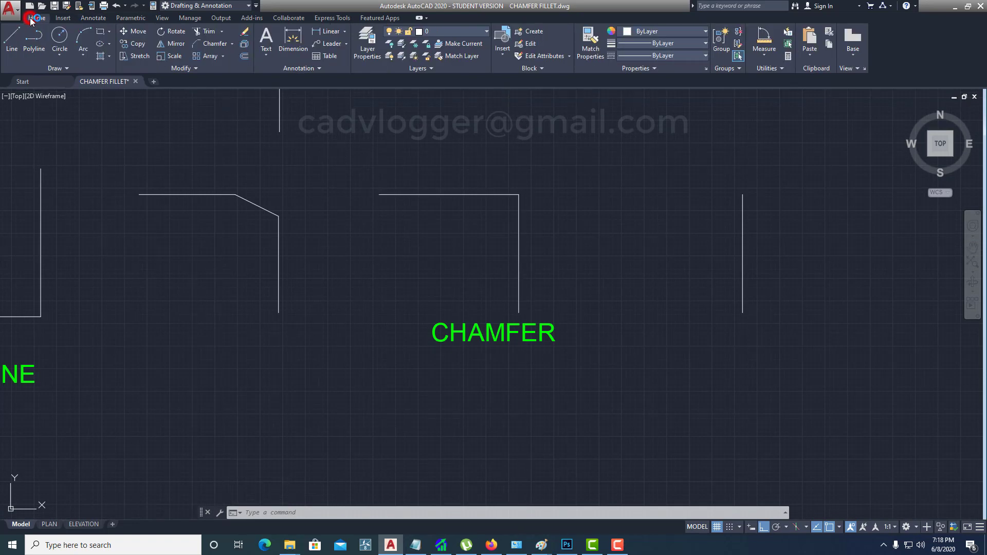
click(215, 44)
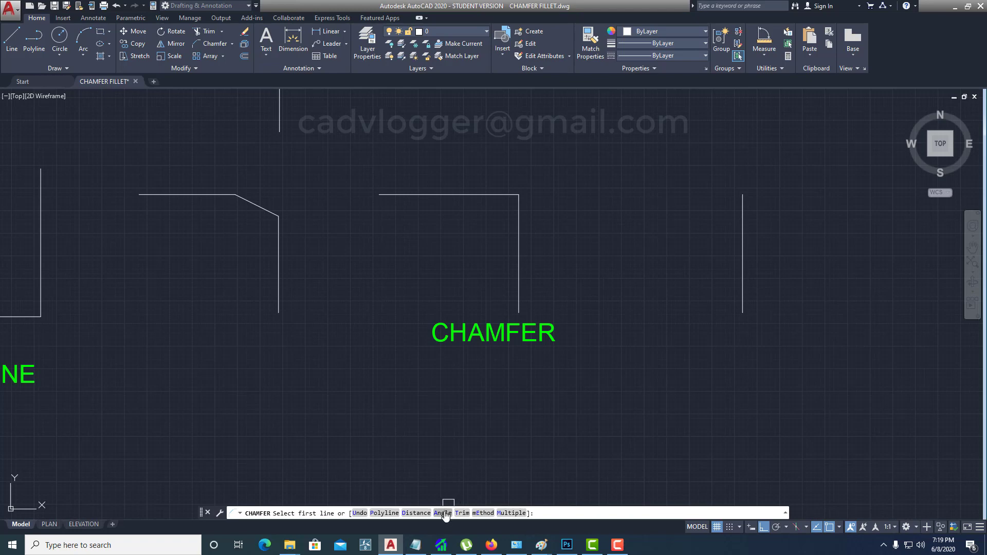
click(519, 234)
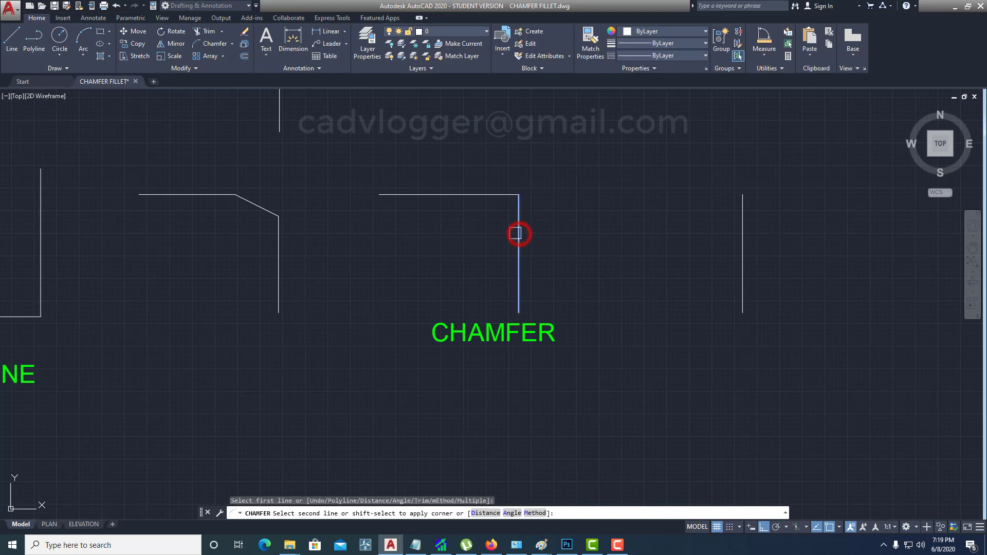
click(458, 195)
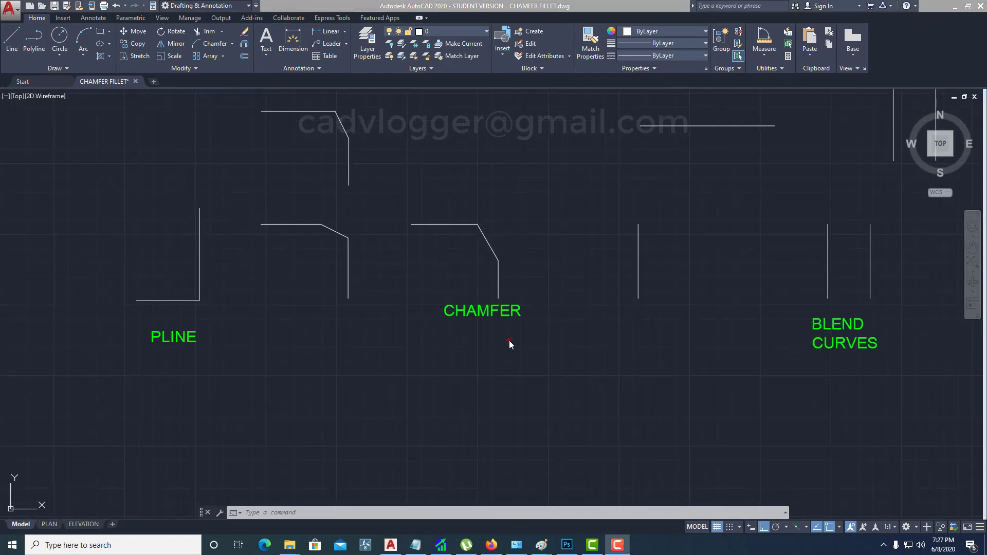
click(510, 342)
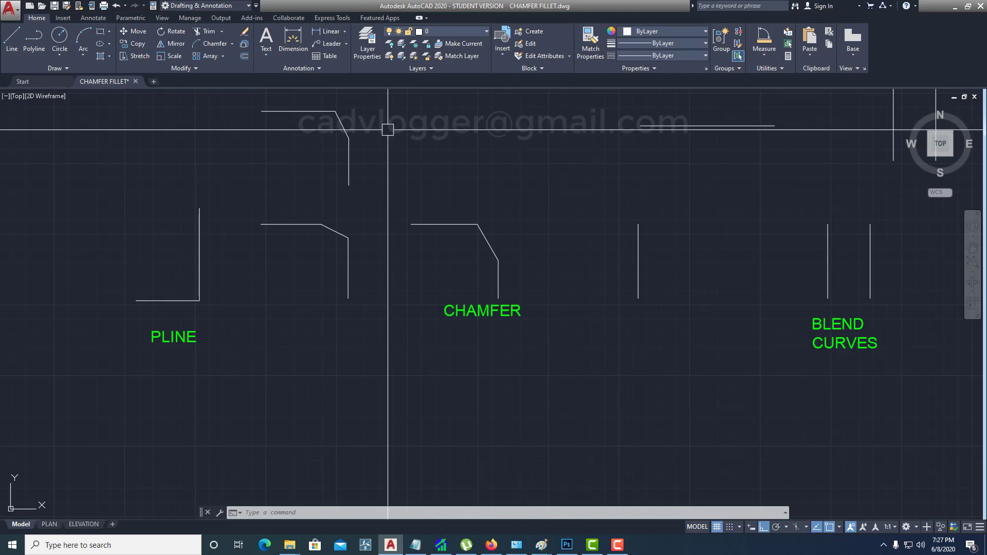
click(216, 44)
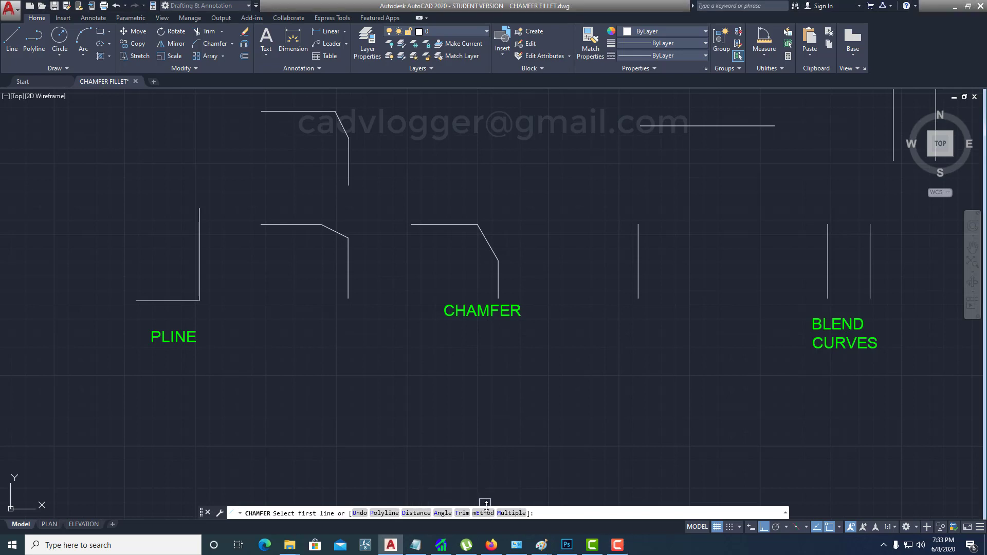
click(483, 513)
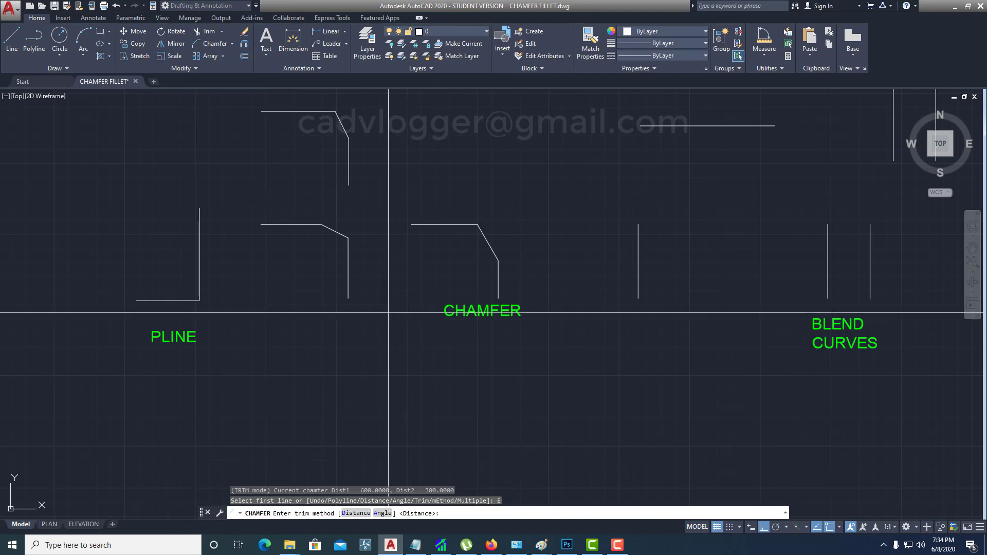
key(Escape)
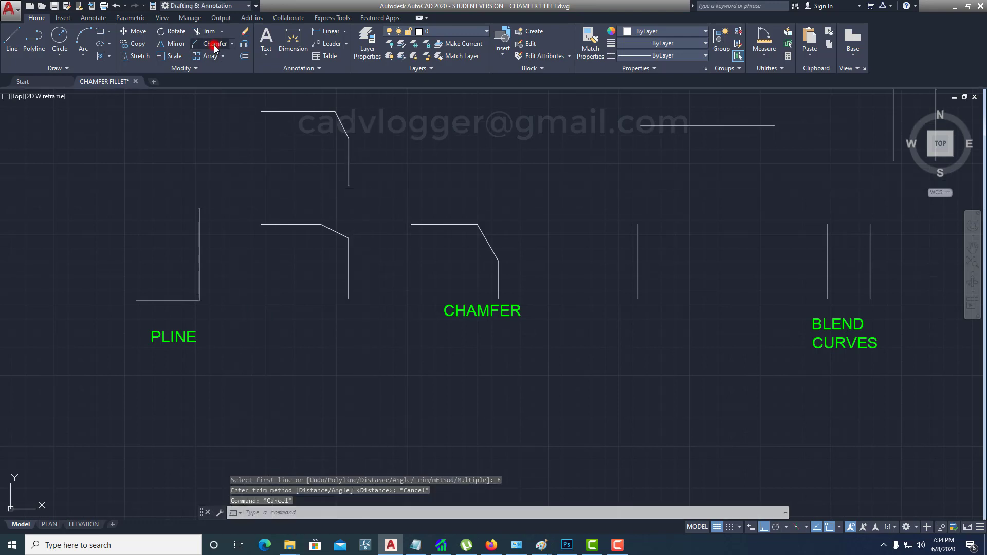
- Fillet the two lines of the uppermost chamfered shape into a sharp corner and erase its leftover chamfer line
click(213, 43)
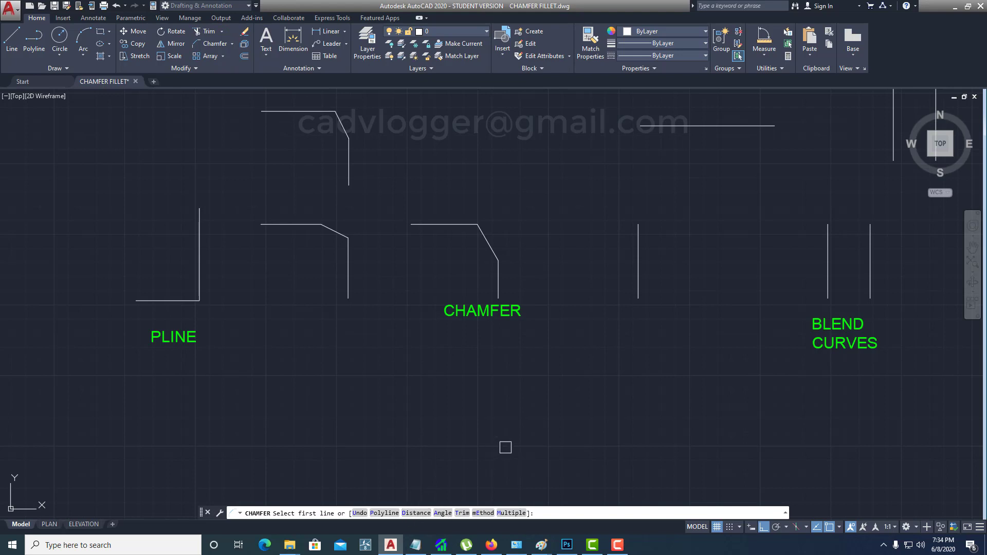
middle_drag(403, 222, 432, 346)
scroll(384, 247, up, 4)
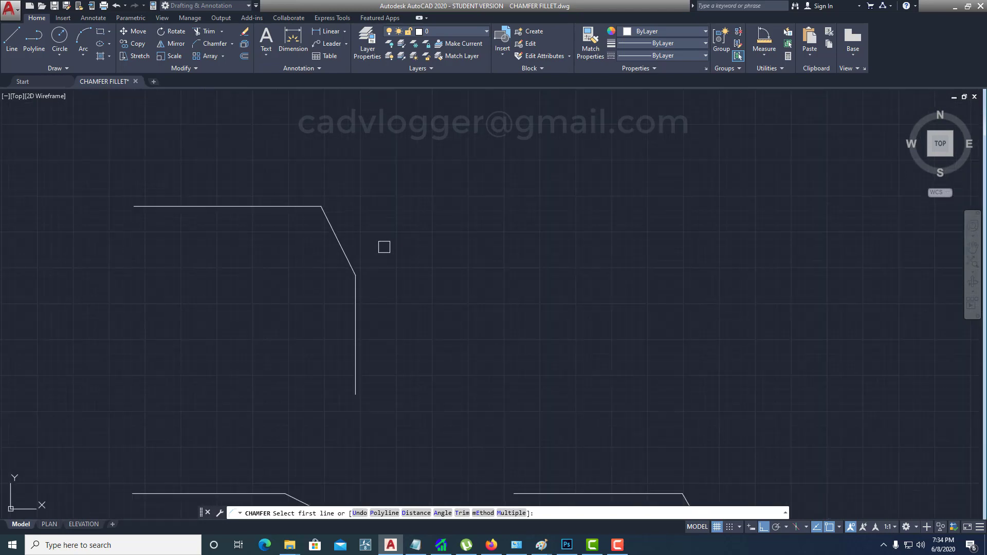
key(Escape)
text(f)
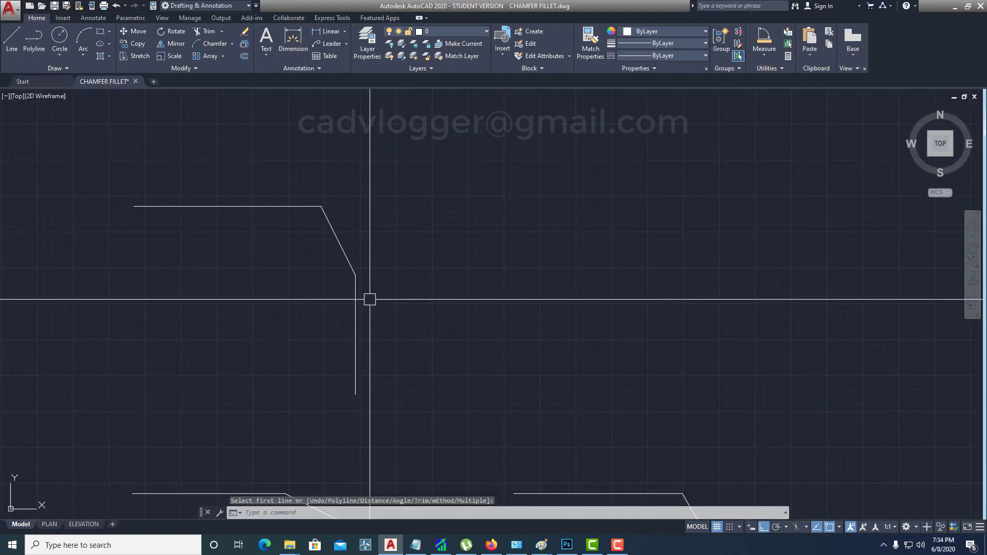
key(Return)
click(351, 316)
click(293, 204)
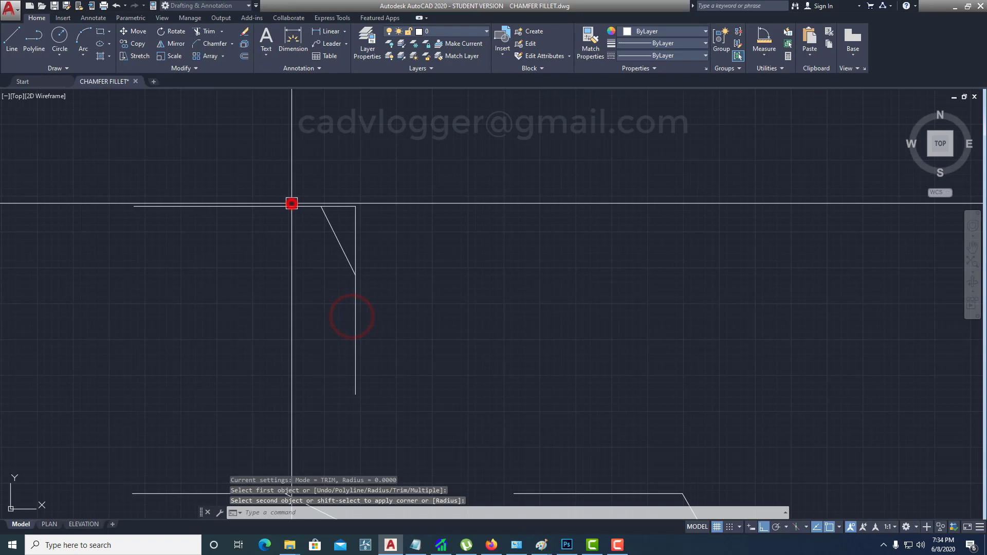
click(335, 235)
key(Delete)
- Copy the horizontal and vertical lines of the sharp corner once, horizontally to the right of the original
text(co)
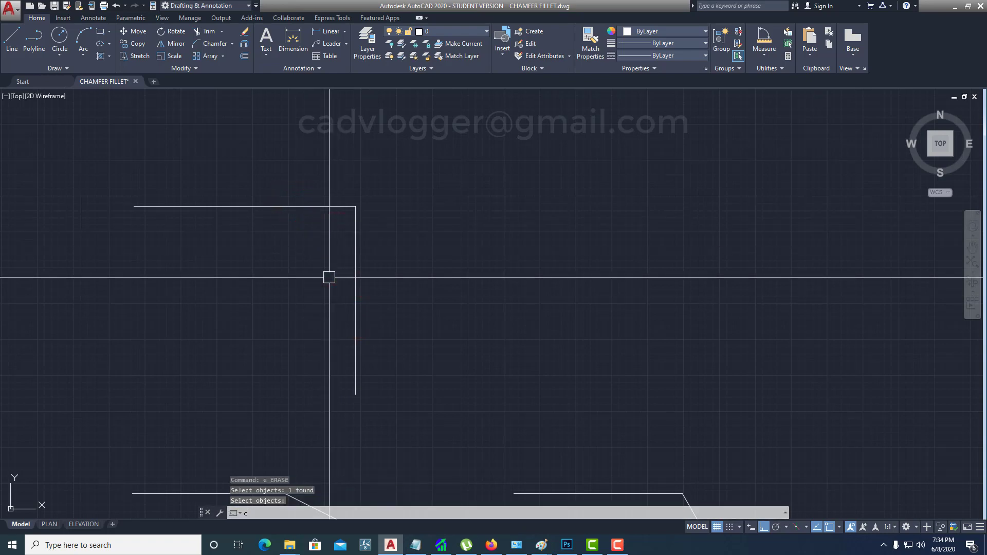
key(Return)
click(407, 171)
click(236, 324)
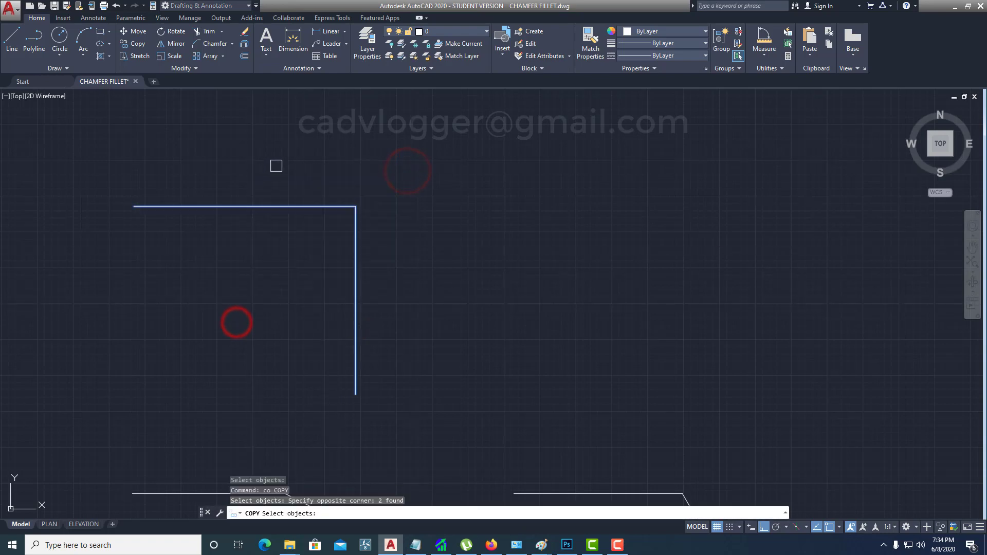
key(Return)
click(256, 152)
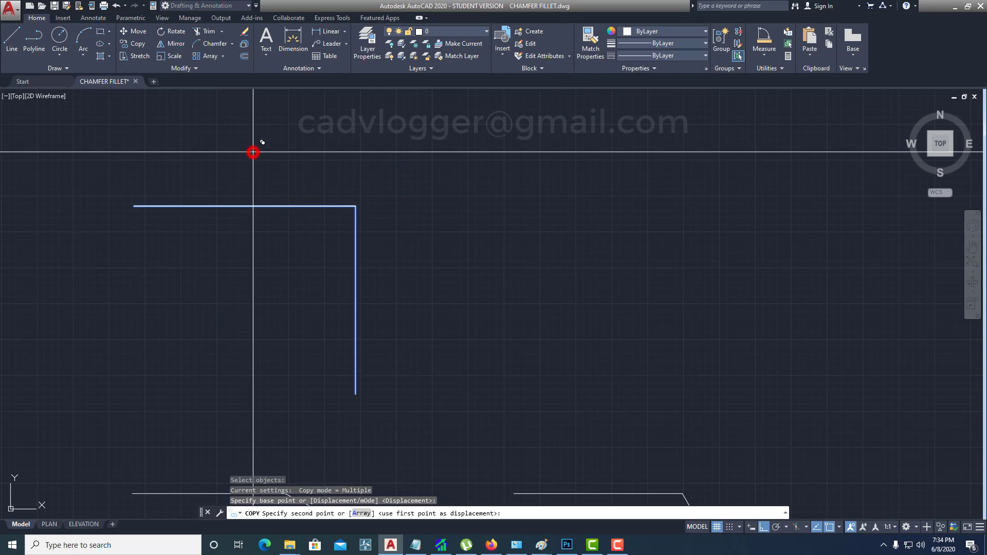
click(559, 155)
key(Return)
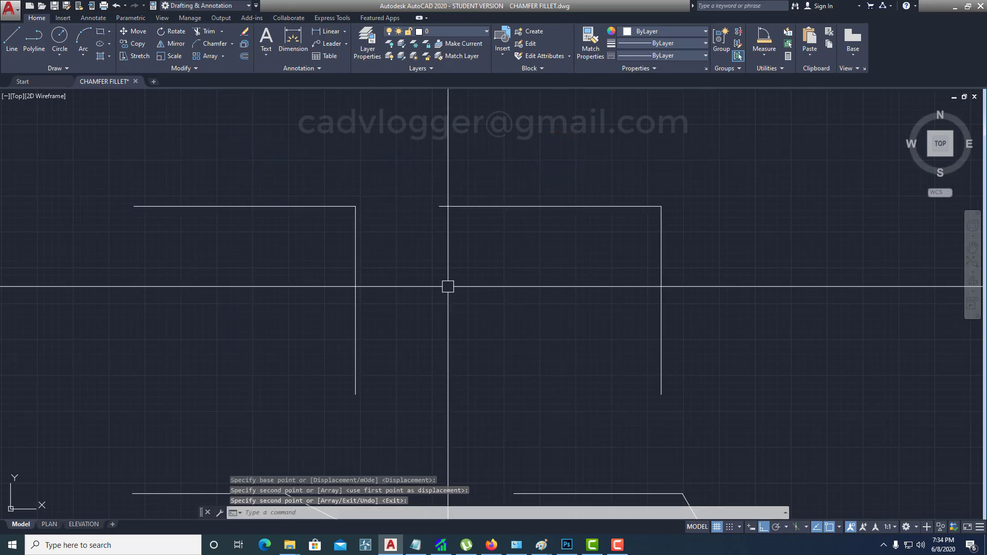
key(Escape)
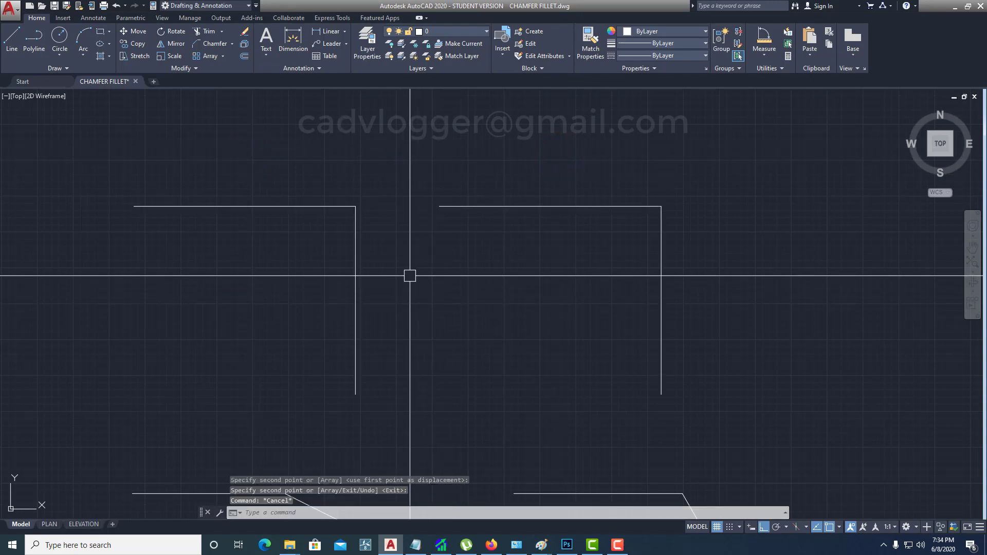
- Set the Chamfer command's first distance to 500 and second distance to 800 without picking any lines
click(215, 45)
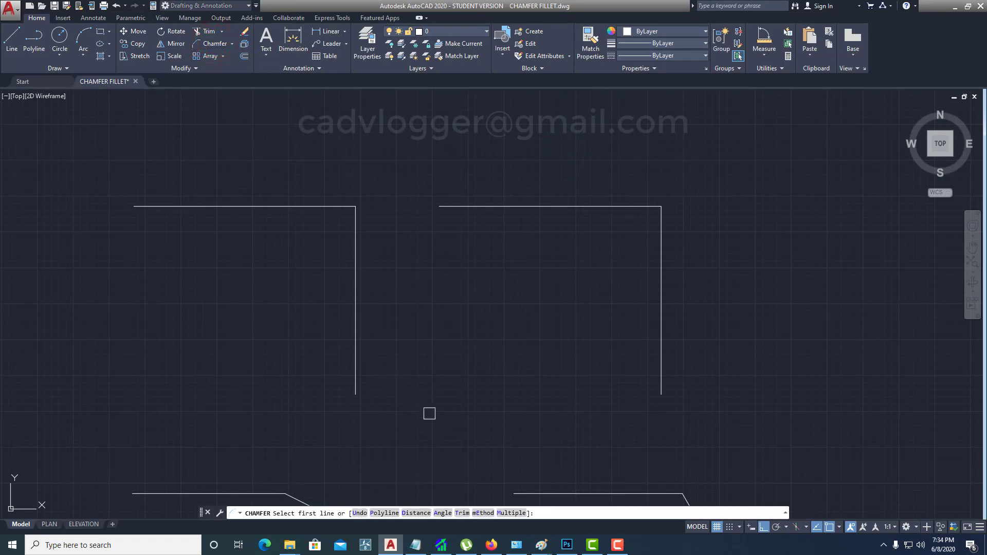
click(414, 512)
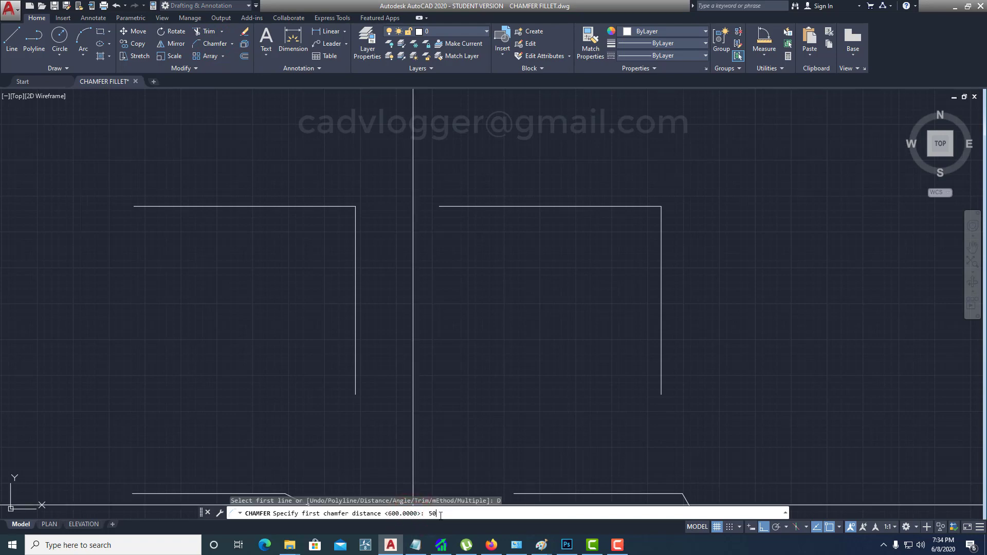
key(Return)
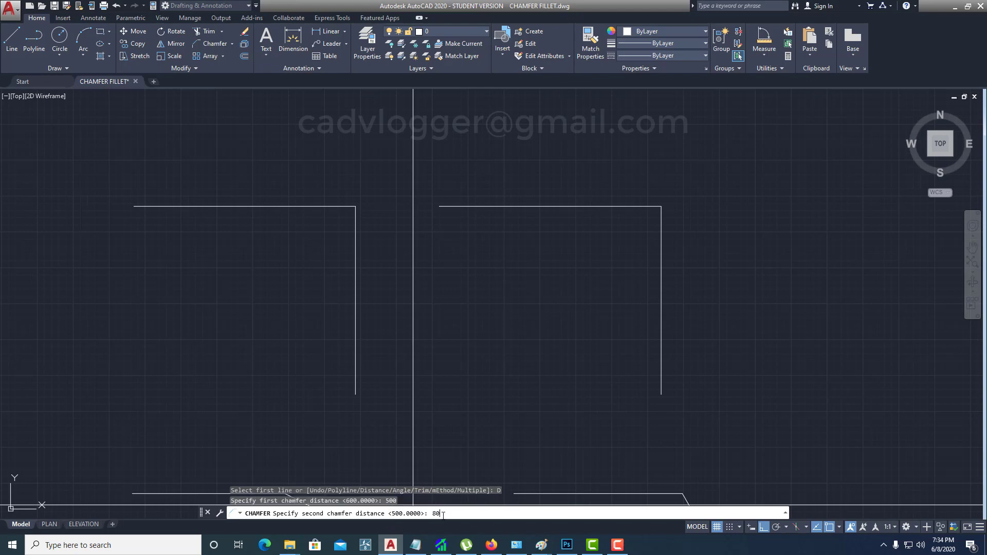
key(Return)
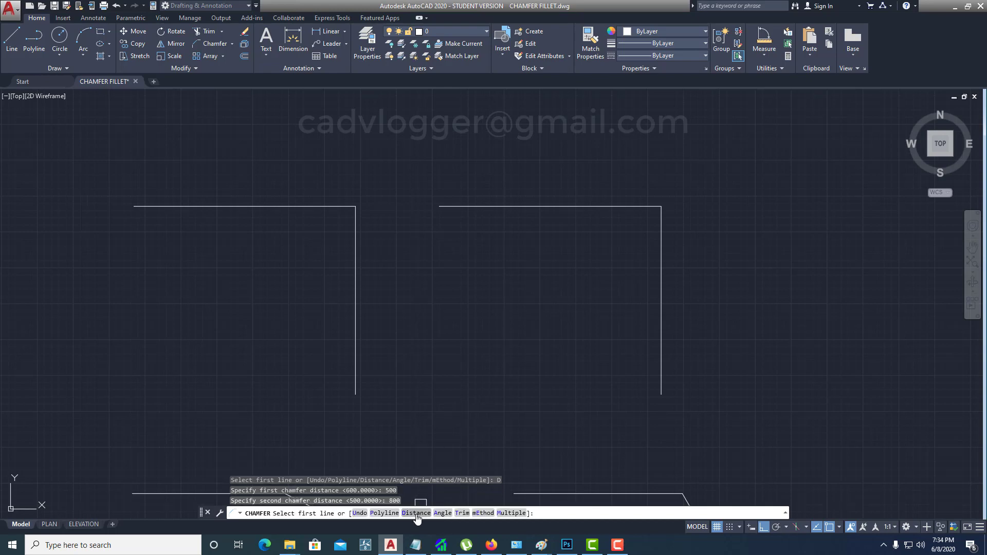
key(Return)
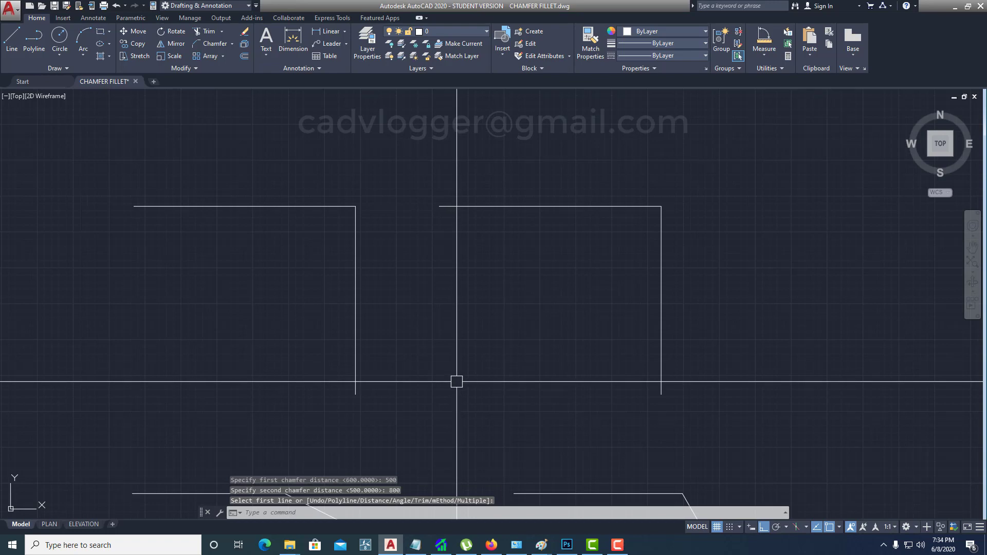
- Set the Chamfer command's length on the first line to 1000 and its angle to 45 without picking any lines
key(Return)
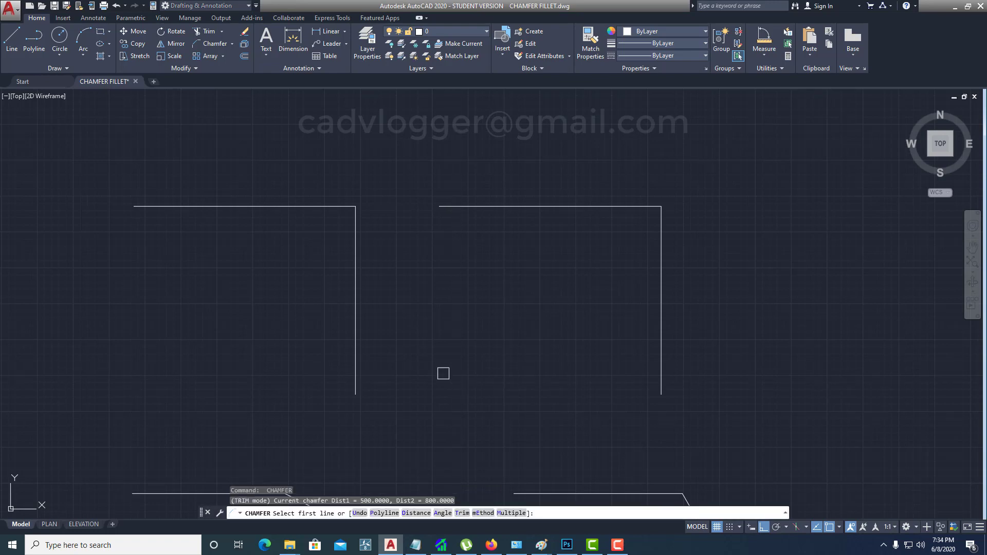
click(442, 513)
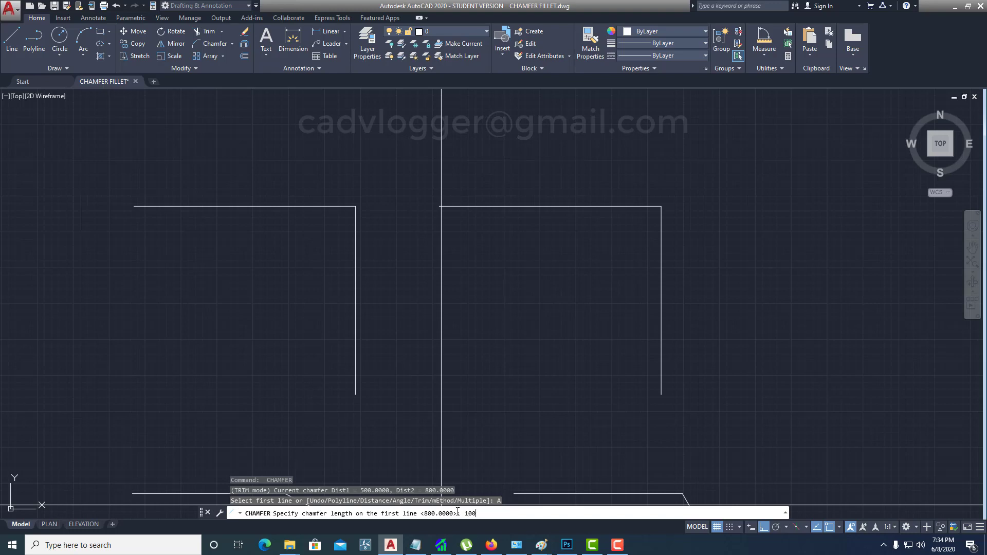
key(Return)
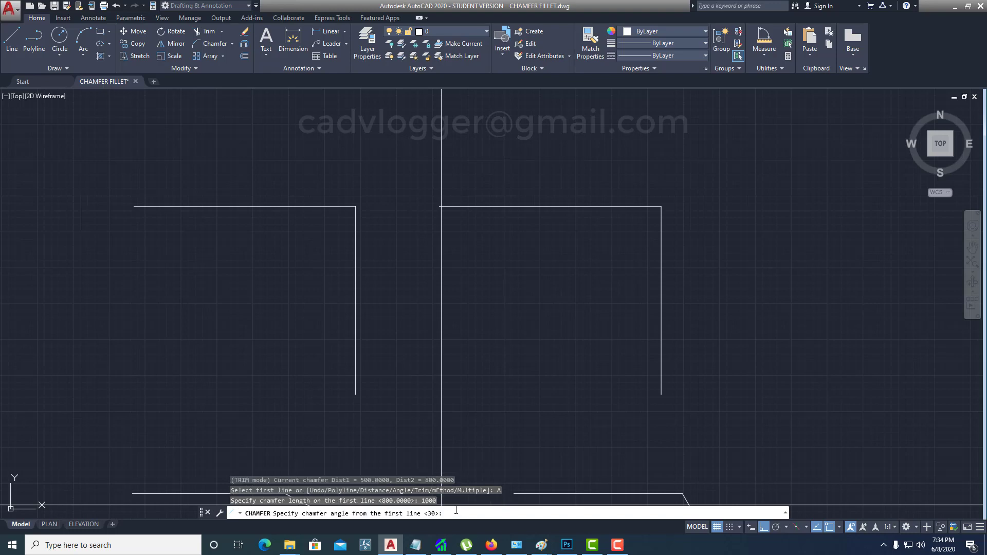
text(45)
key(Return)
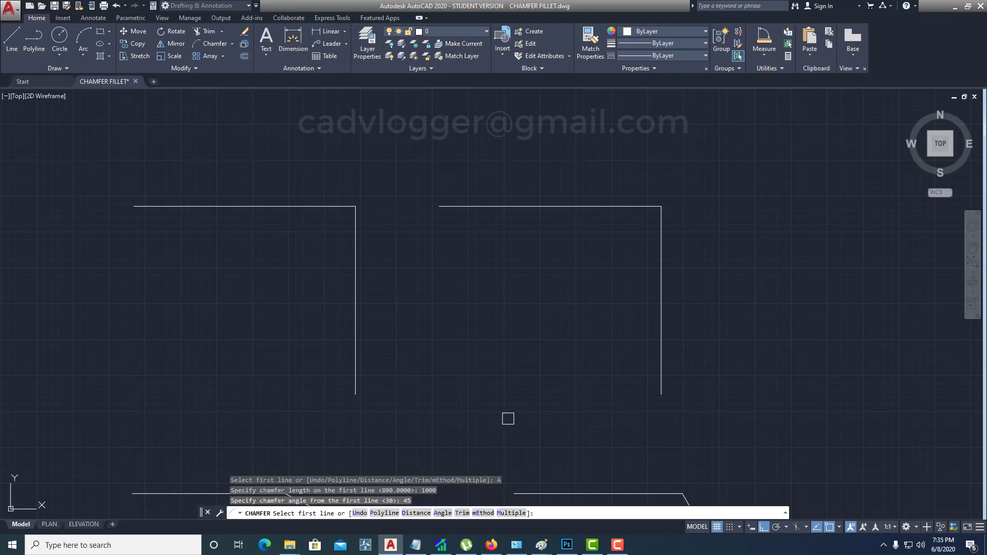
key(Return)
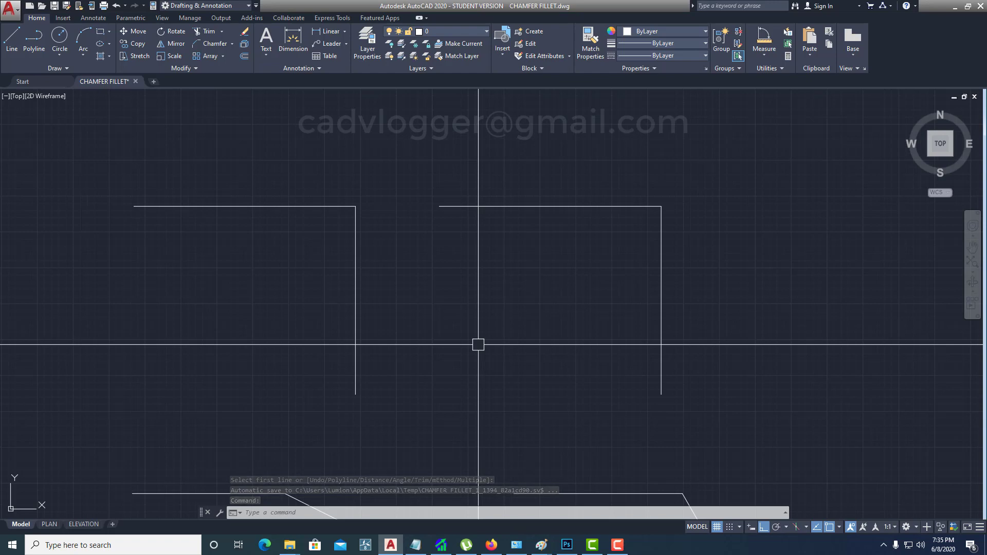
- Chamfer the original sharp corner using the Distance method, taking the horizontal line first and the vertical line second
click(212, 43)
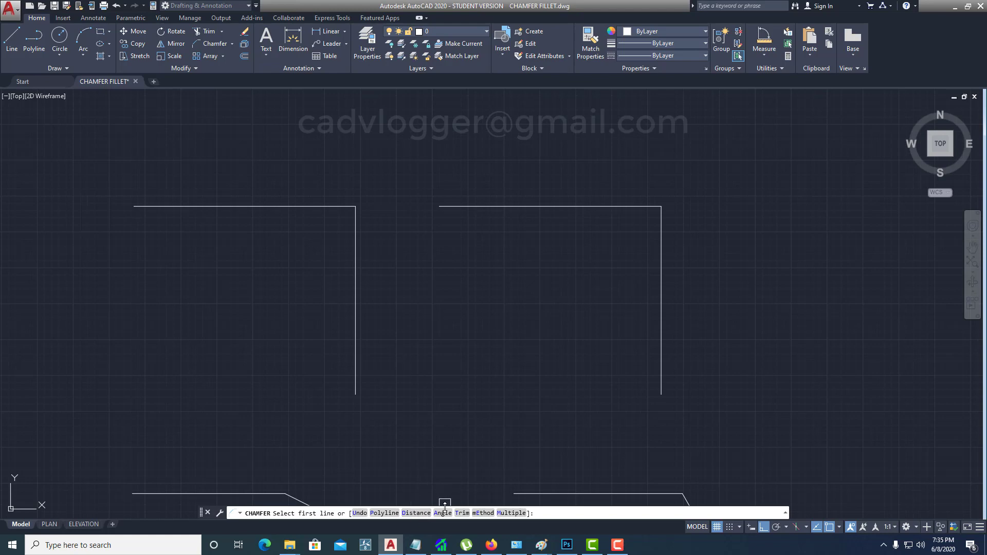
click(483, 512)
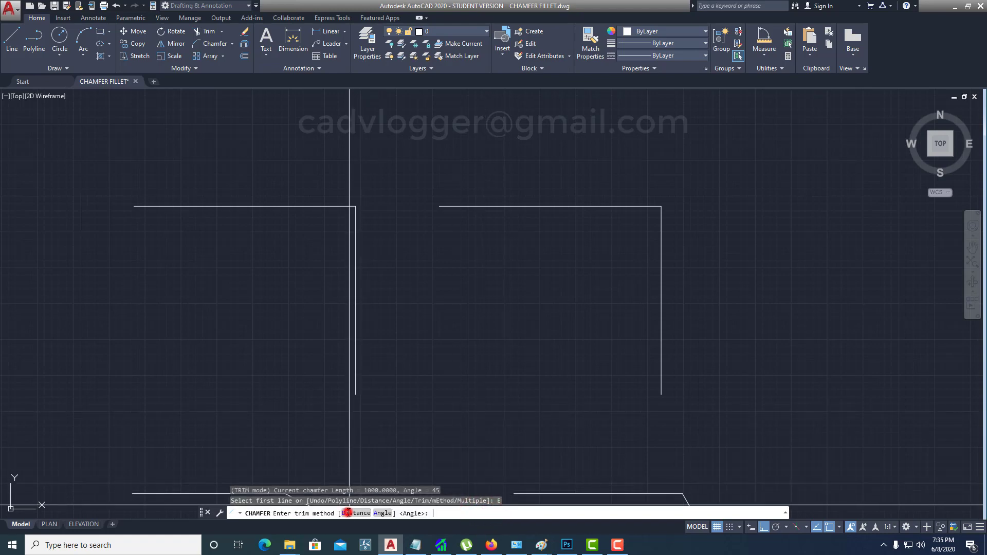
click(348, 513)
click(287, 206)
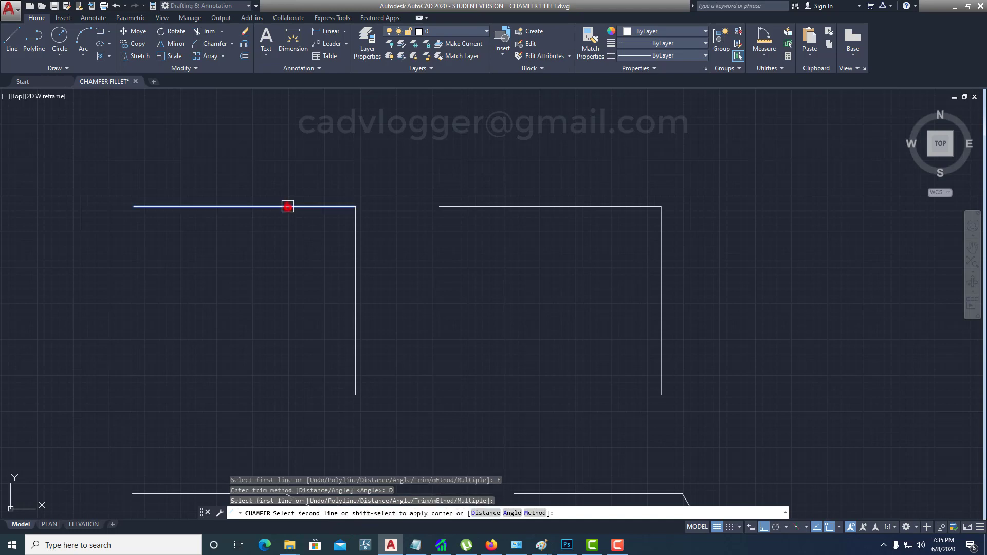
click(354, 277)
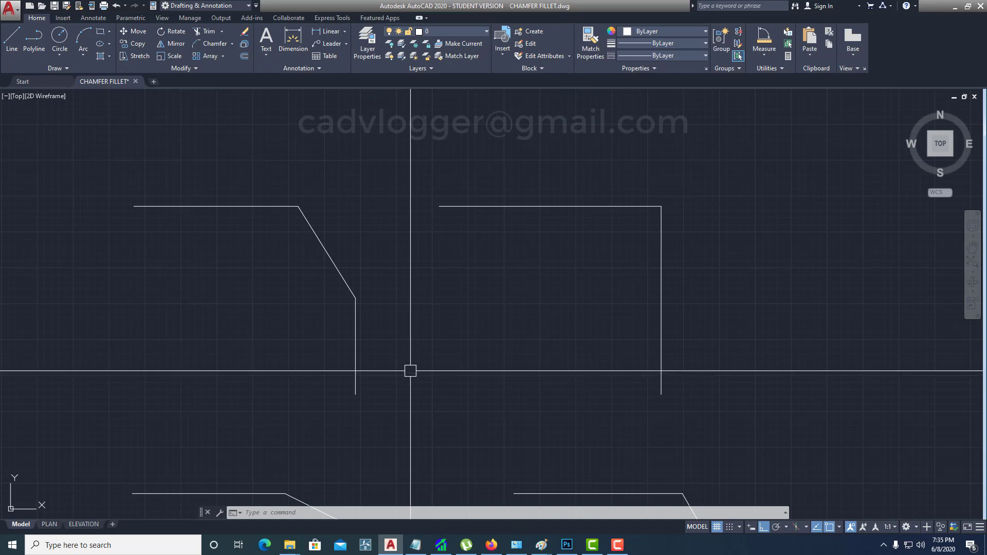
- Chamfer the copied corner using the Angle method, taking the horizontal line first and the vertical line second
click(220, 44)
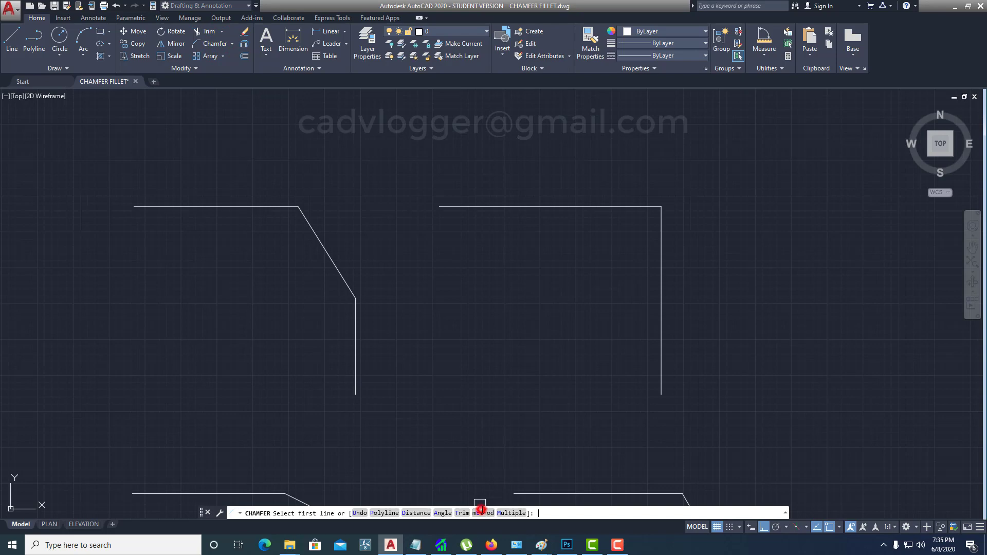
click(481, 513)
click(381, 513)
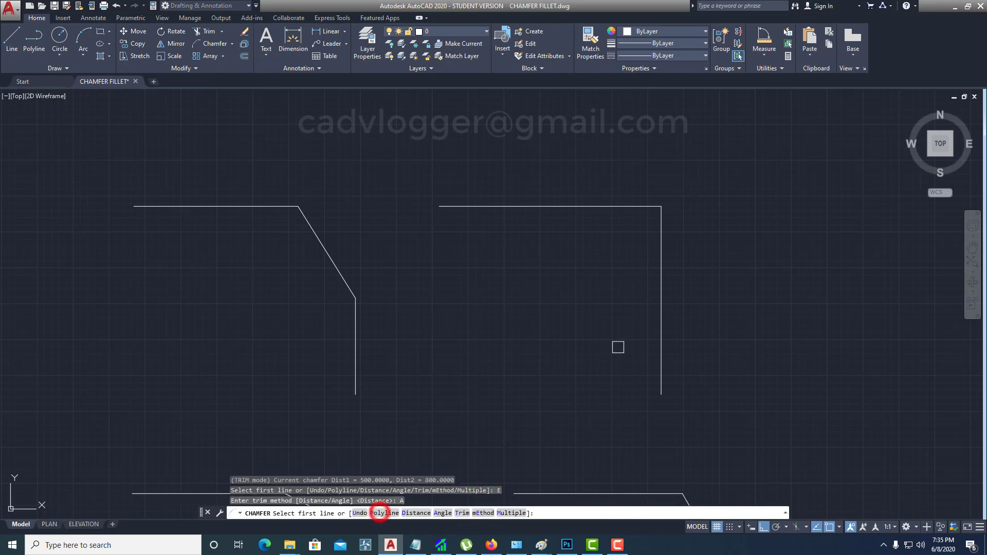
click(545, 207)
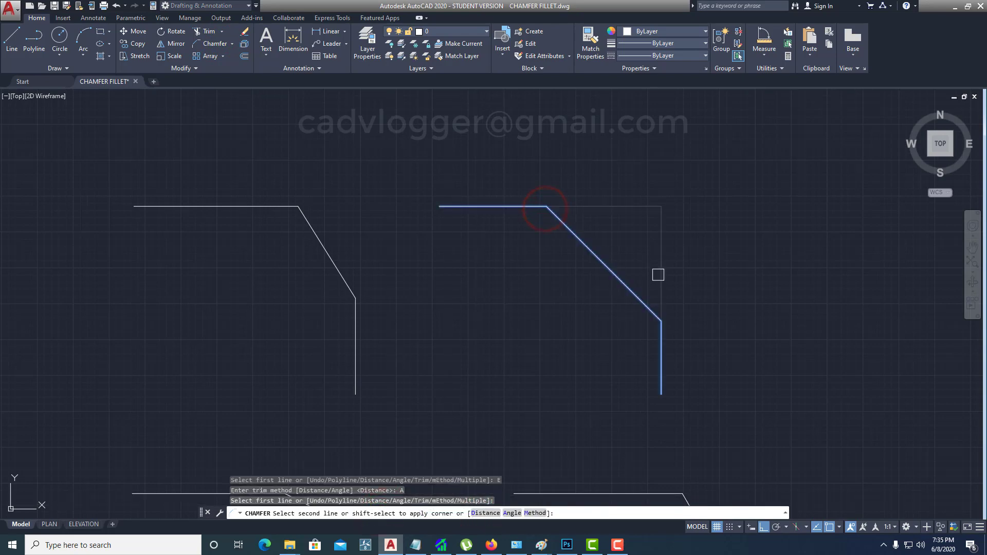
click(657, 326)
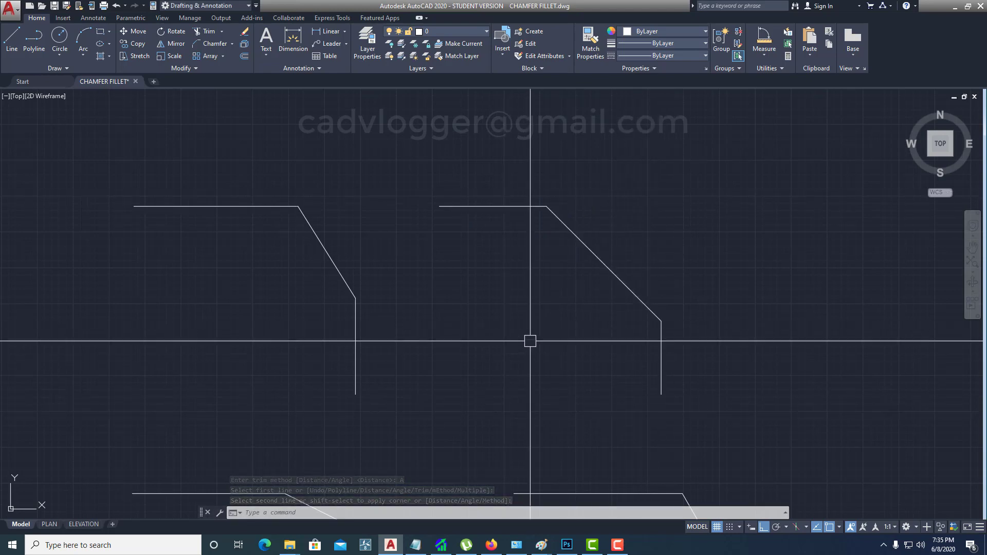
- Chamfer the upper-left shape's horizontal and vertical lines with both distances set to 0 so they meet in a sharp corner
scroll(530, 341, down, 3)
mouse_move(557, 401)
middle_down()
mouse_move(437, 280)
mouse_move(471, 320)
middle_up()
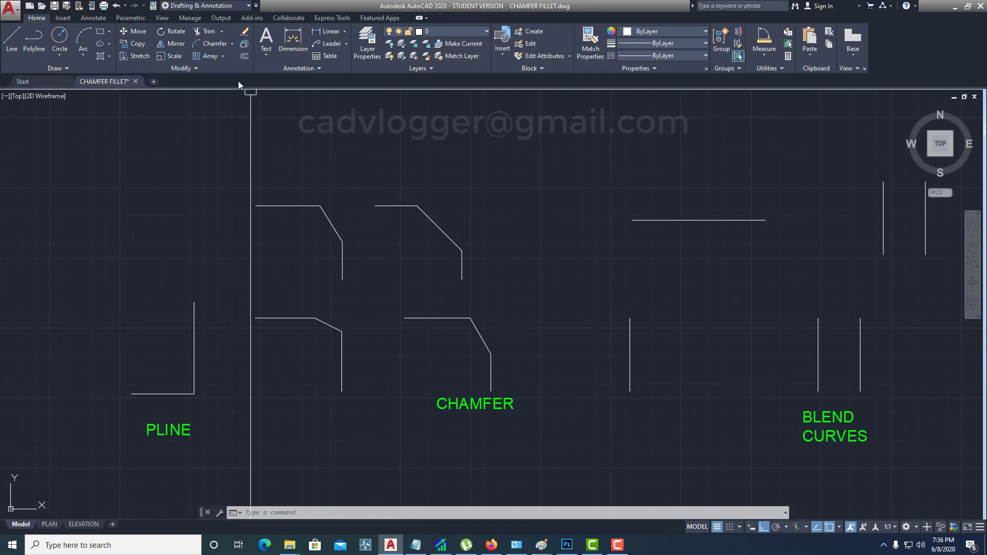
click(216, 43)
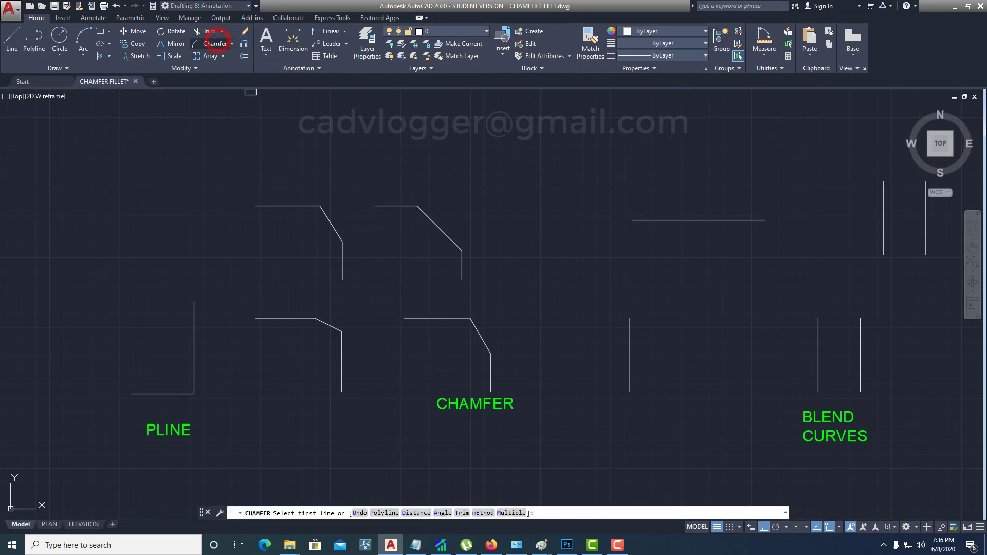
click(414, 513)
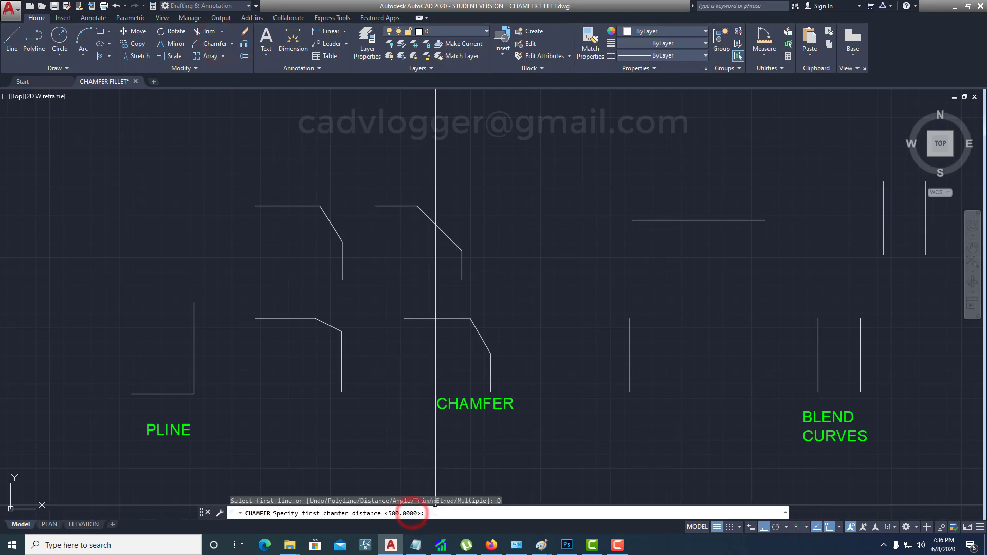
text(0)
key(Return)
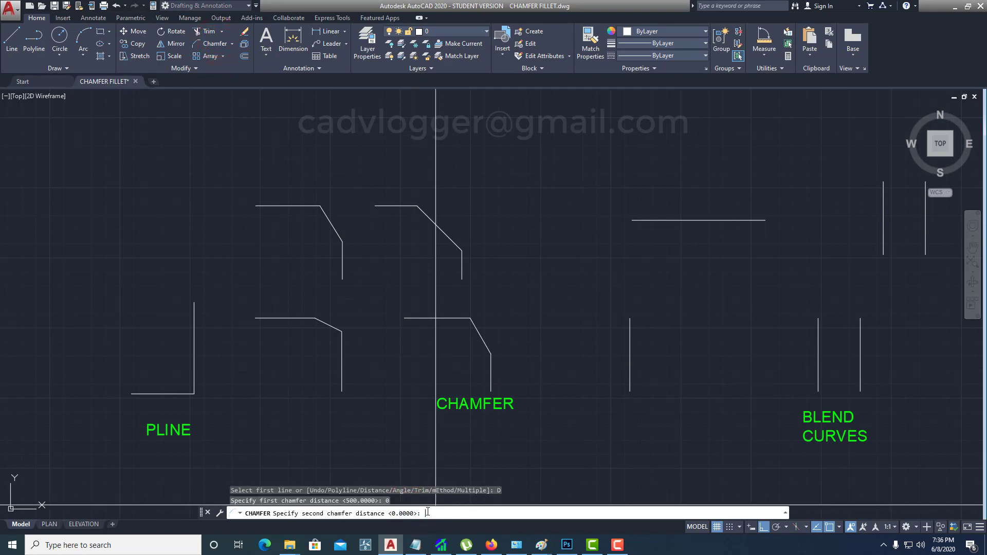
text(0)
key(Return)
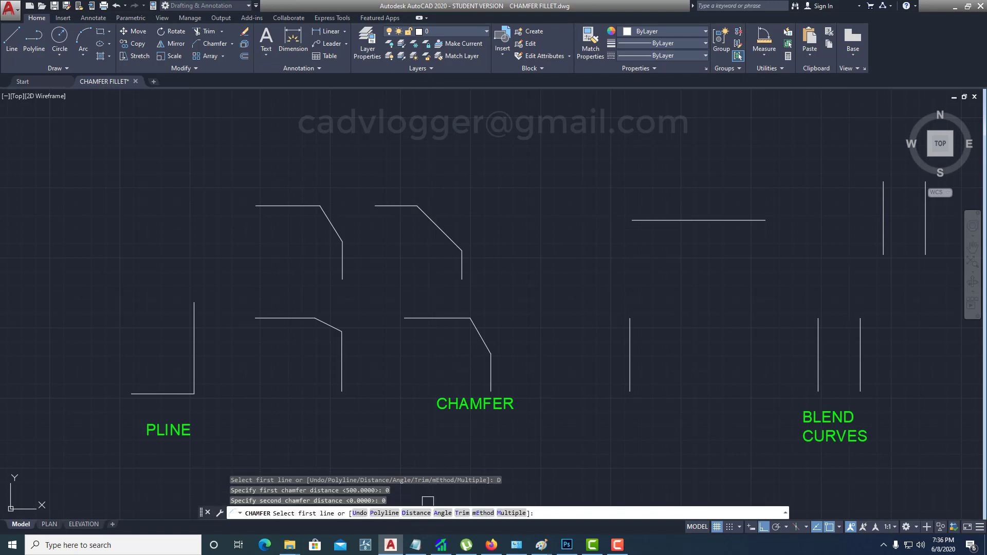
click(297, 205)
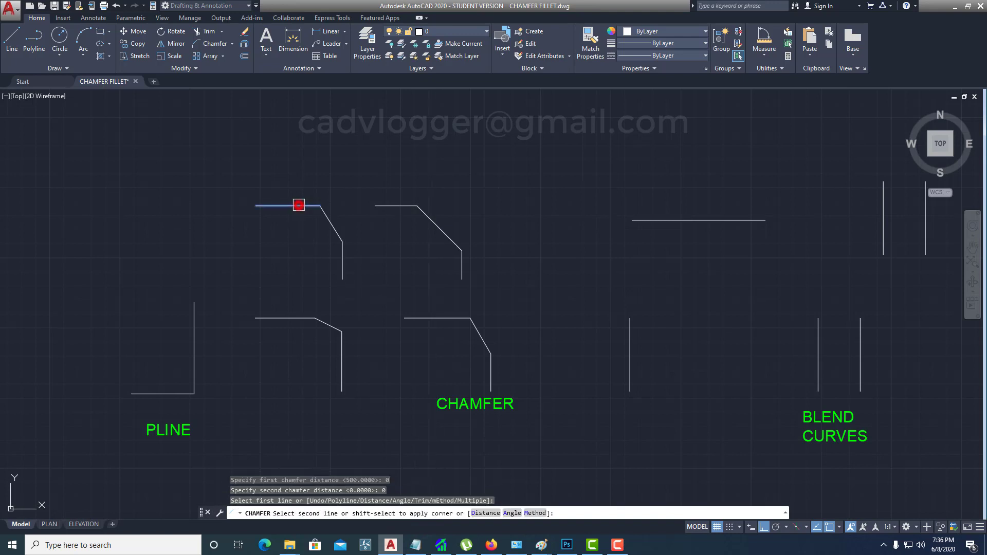
click(339, 257)
- Erase the leftover diagonal chamfer line from the upper-left corner
text(e)
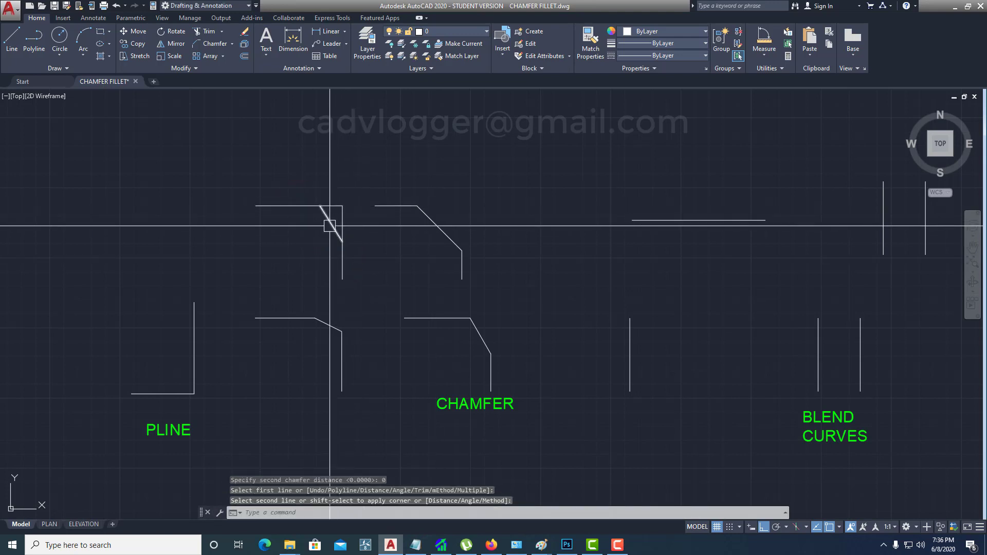
key(Return)
click(329, 219)
key(Return)
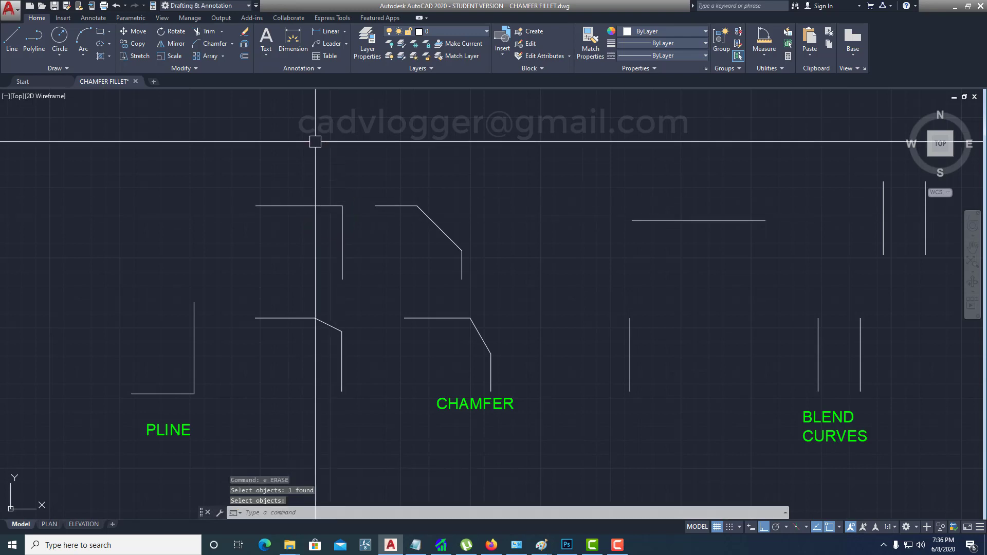
- Fillet the upper-right chamfer shape's horizontal and vertical lines with radius 0 so they meet in a sharp corner
click(232, 44)
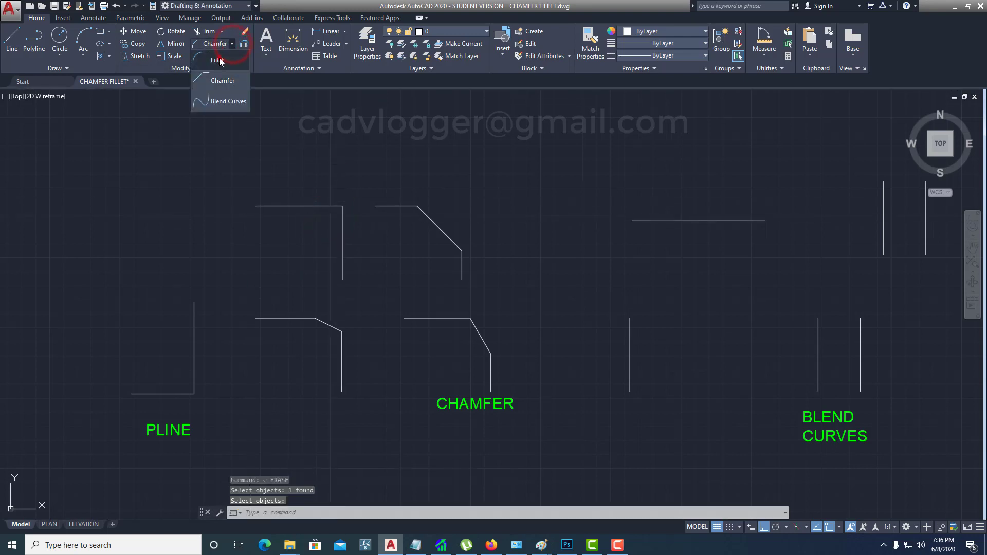
click(219, 62)
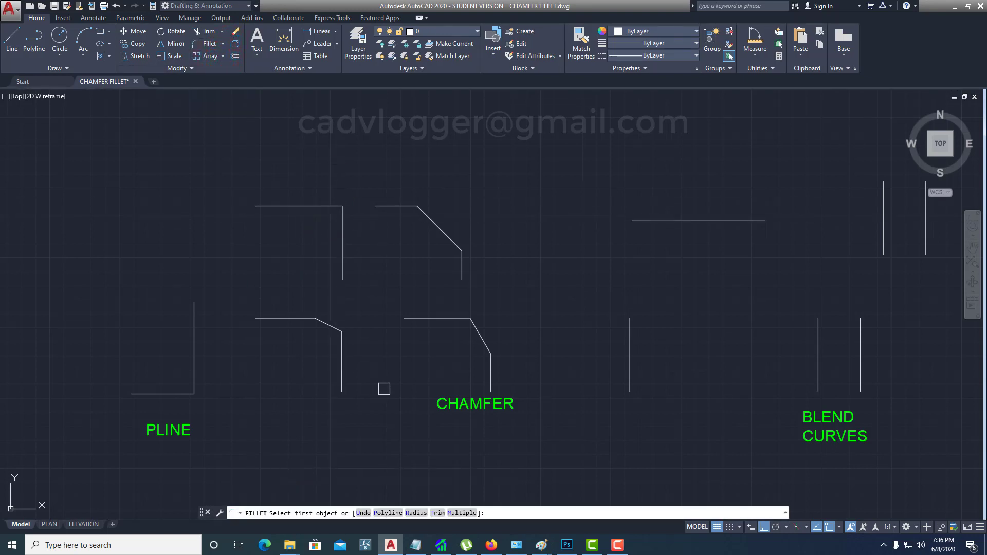
click(416, 513)
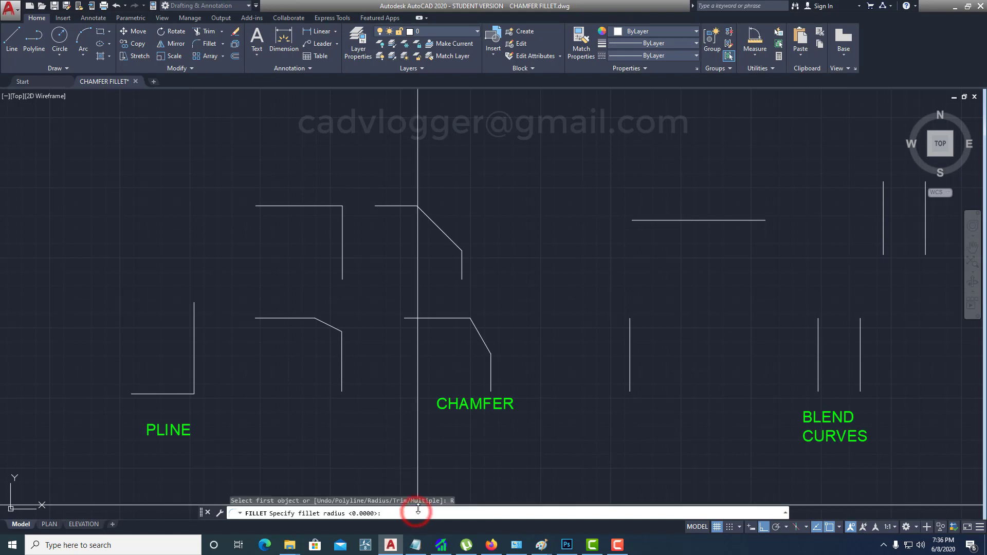
text(0)
key(Return)
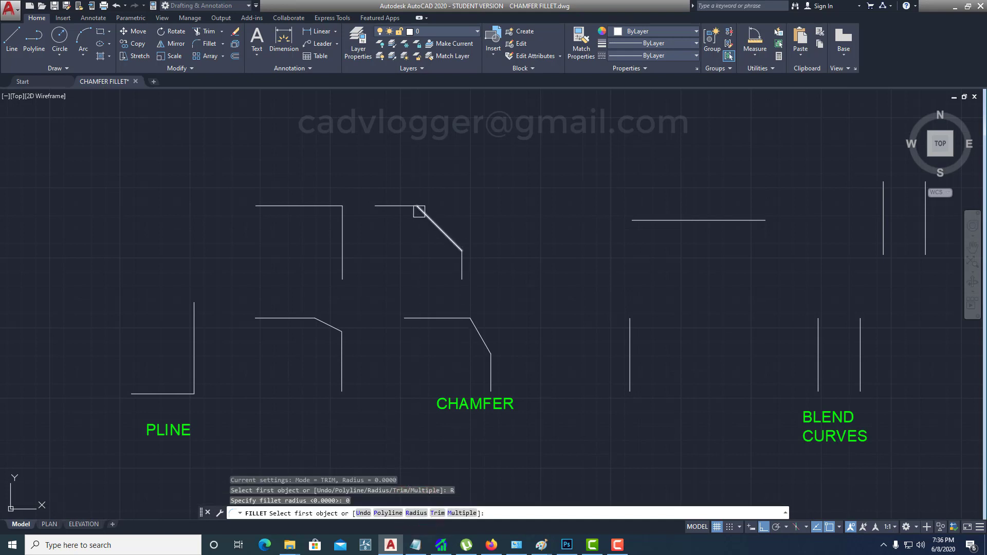
click(402, 206)
click(456, 263)
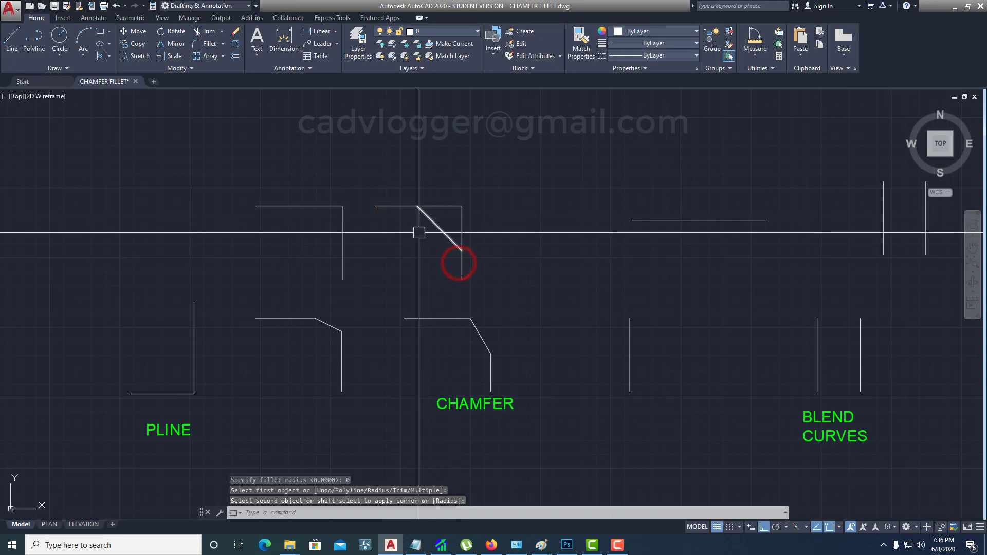
- Erase the leftover diagonal line from the upper-right chamfer shape
text(e)
key(Return)
click(438, 227)
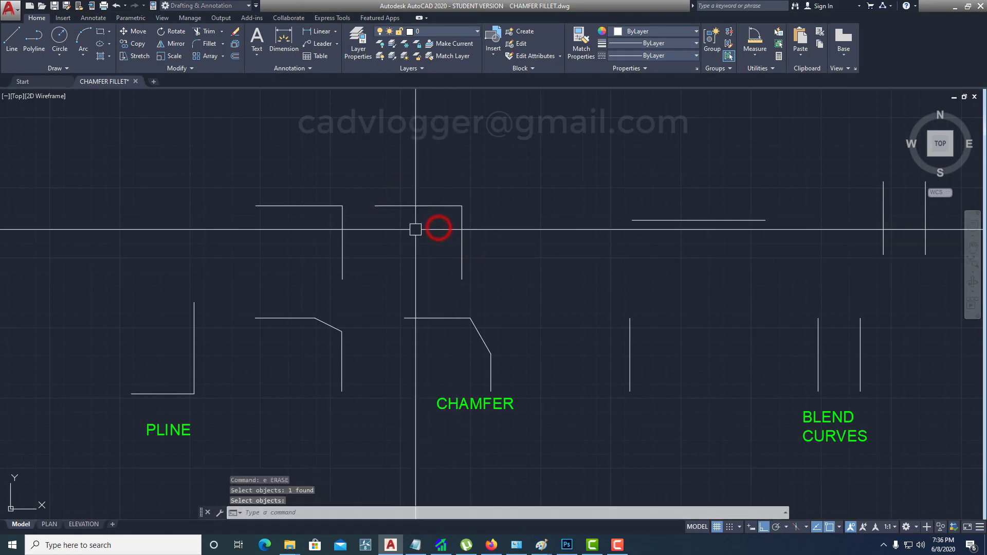
key(Return)
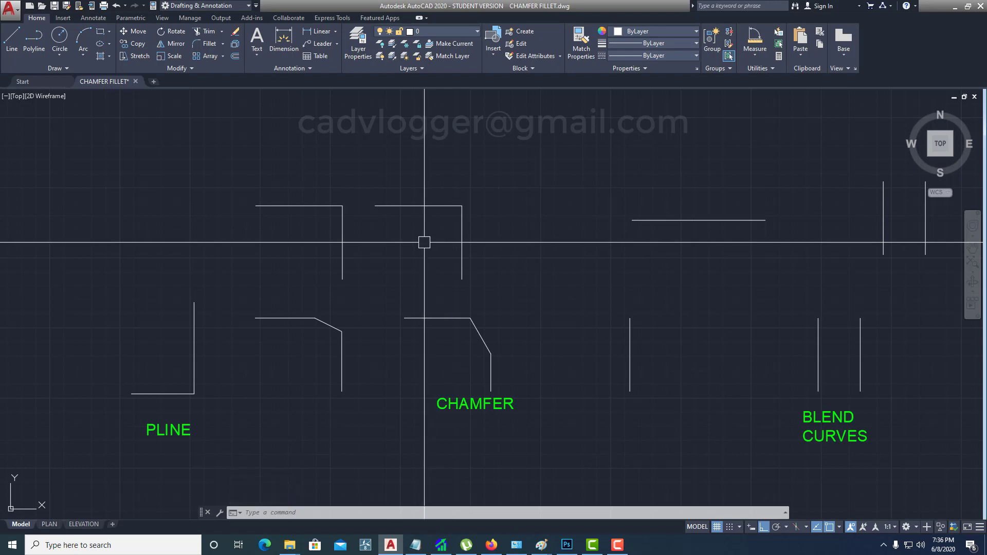
- Try chamfering the PLINE sample with the Polyline option and both distances set to 500, and undo that chamfer
click(223, 45)
click(221, 84)
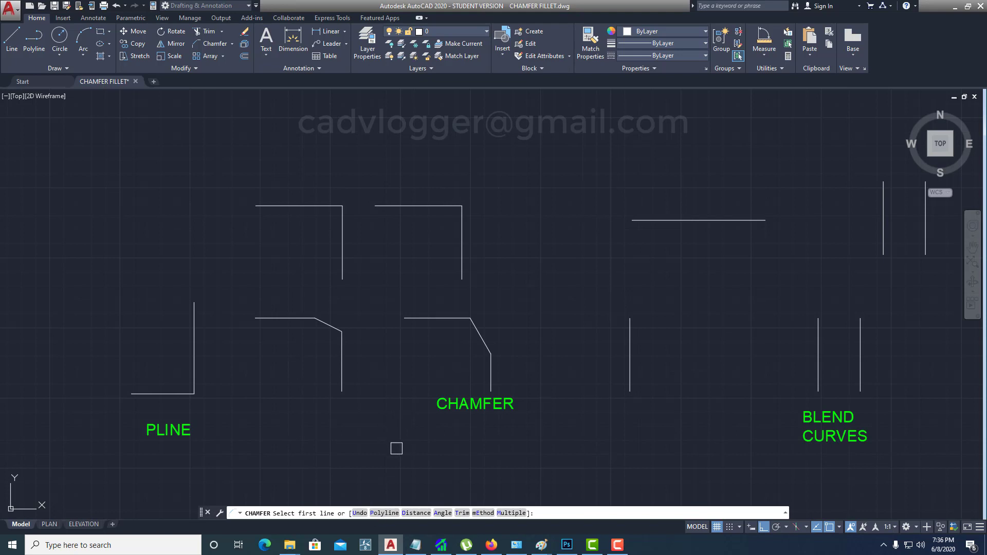
click(379, 513)
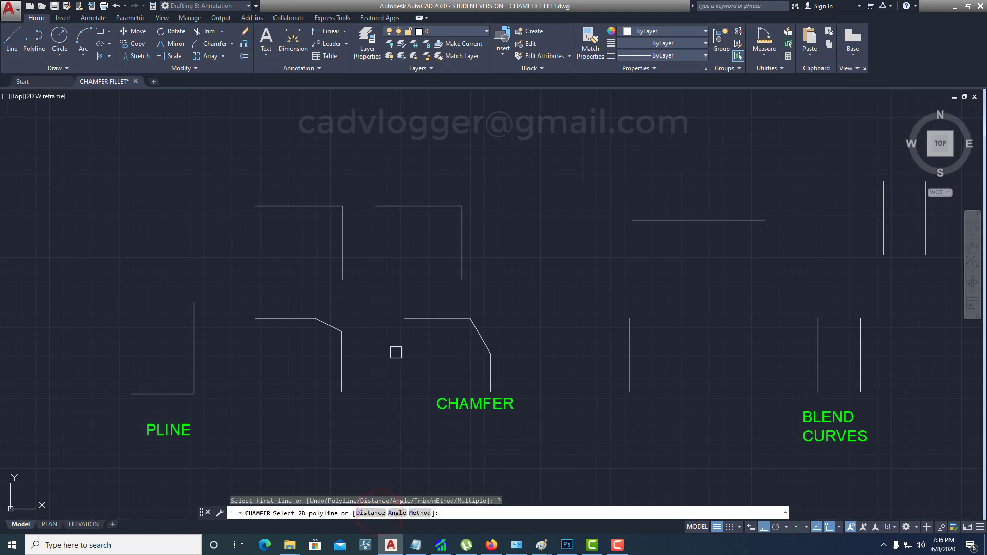
click(371, 513)
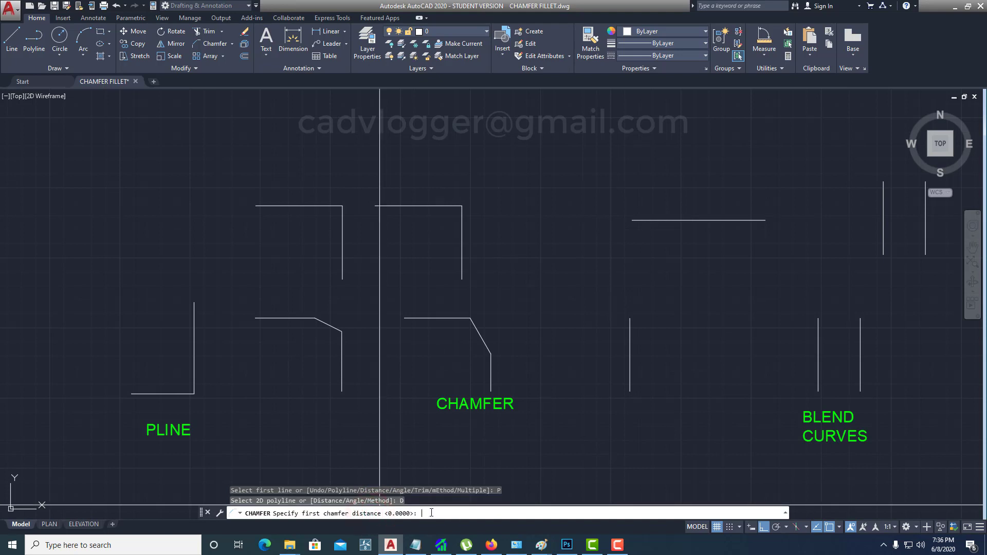
text(500)
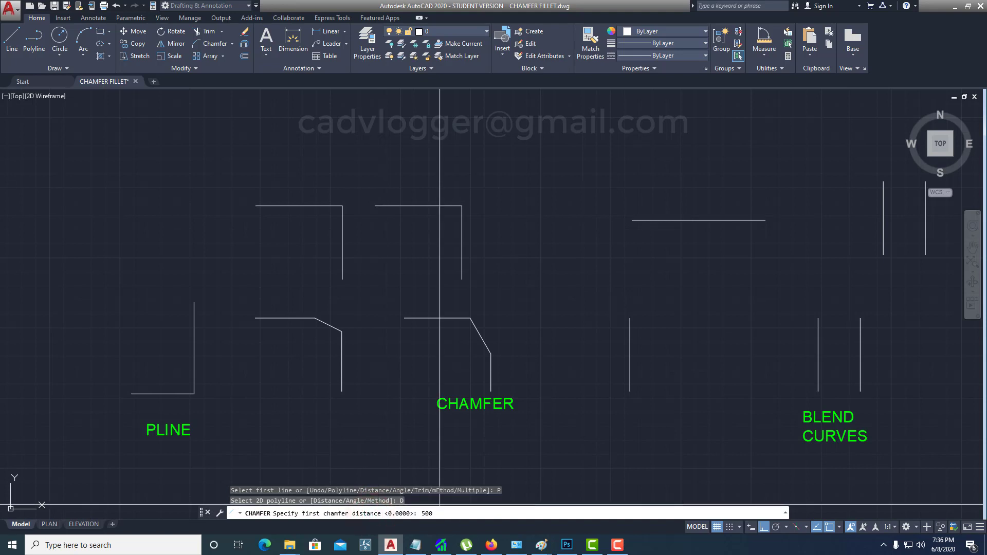
key(Return)
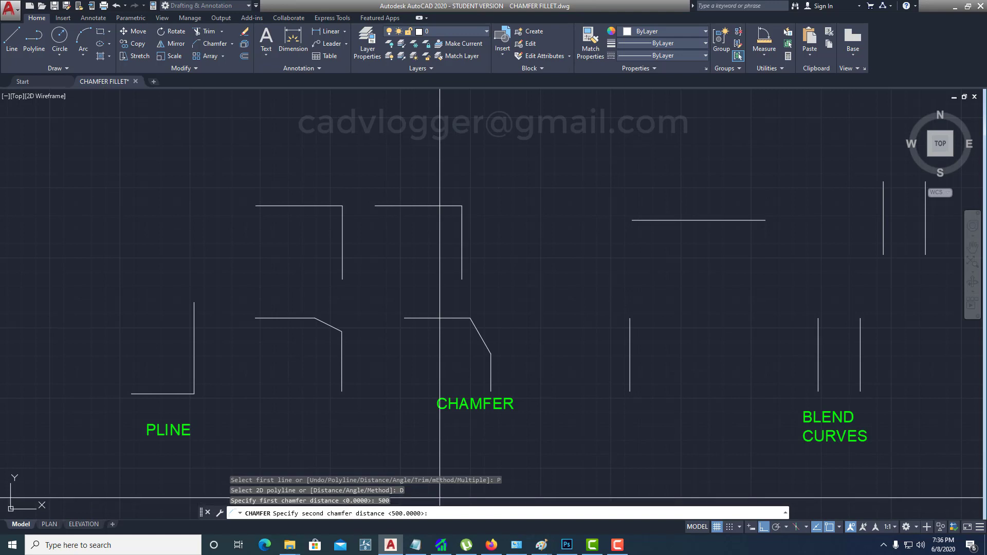
key(Return)
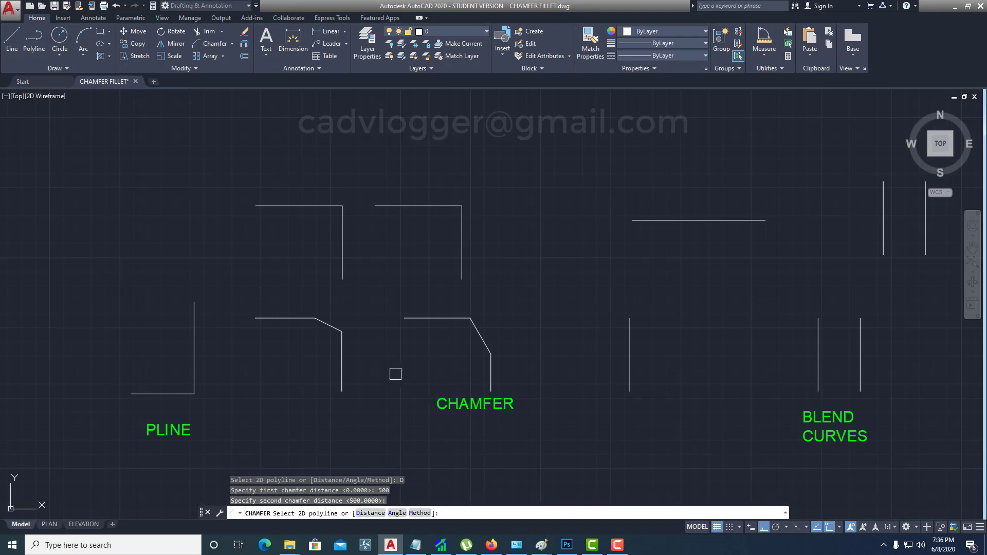
click(195, 359)
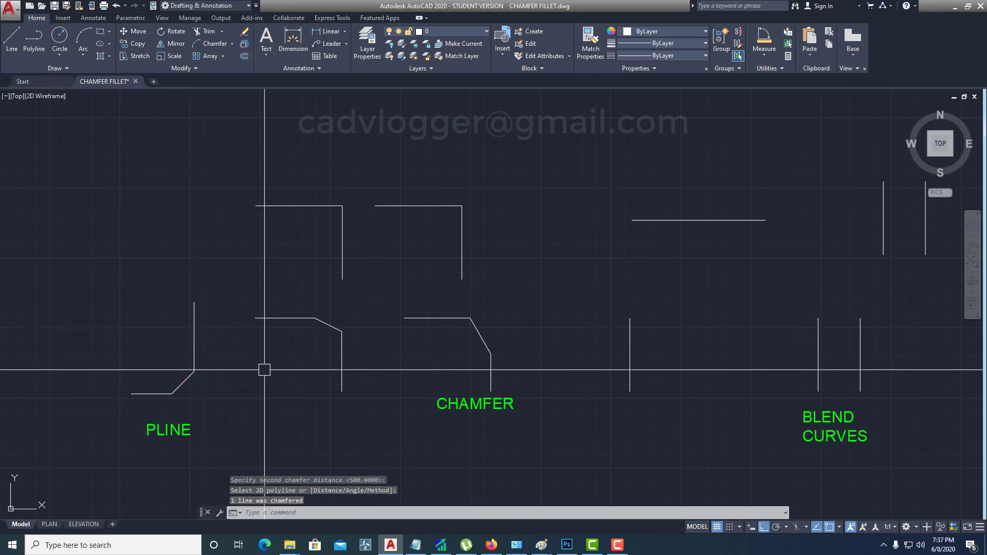
text(u)
key(Return)
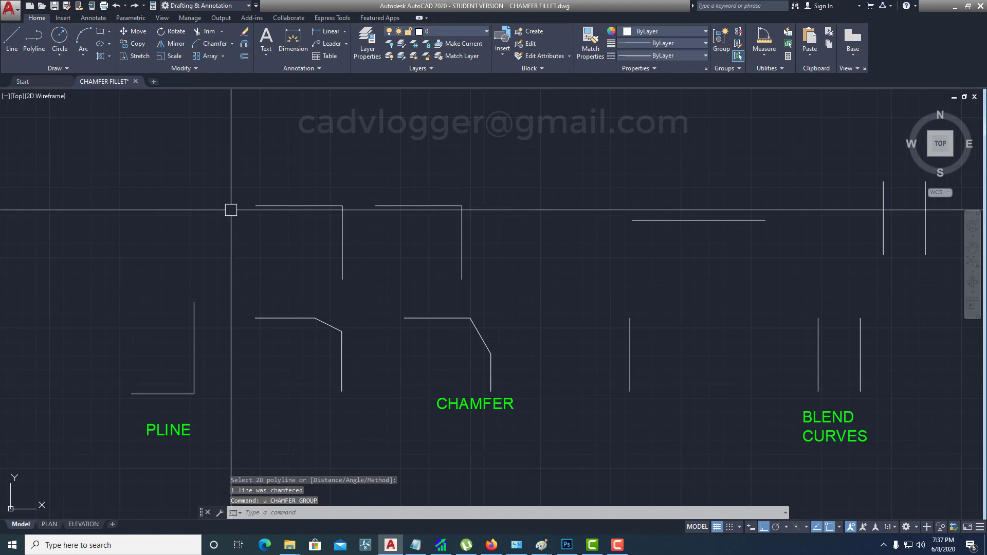
- Chamfer the PLINE sample with the Polyline option and Distance method, using a first distance of 1000 and a second of 800
click(214, 43)
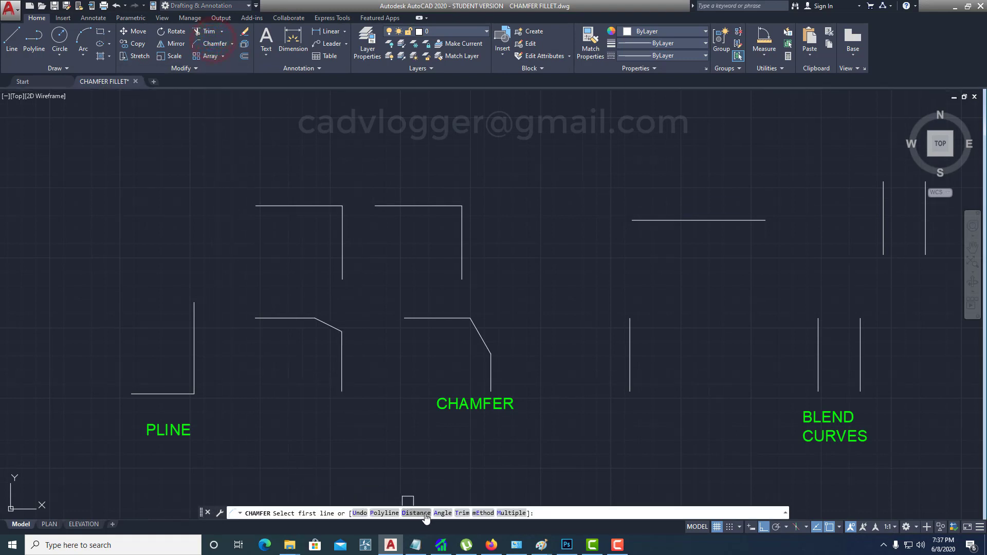
click(417, 513)
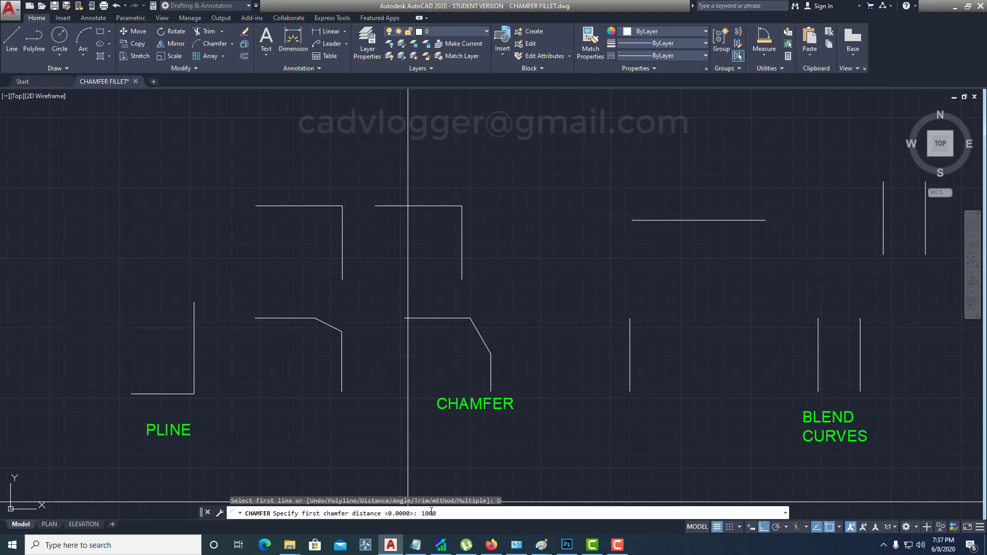
text(1000)
key(Return)
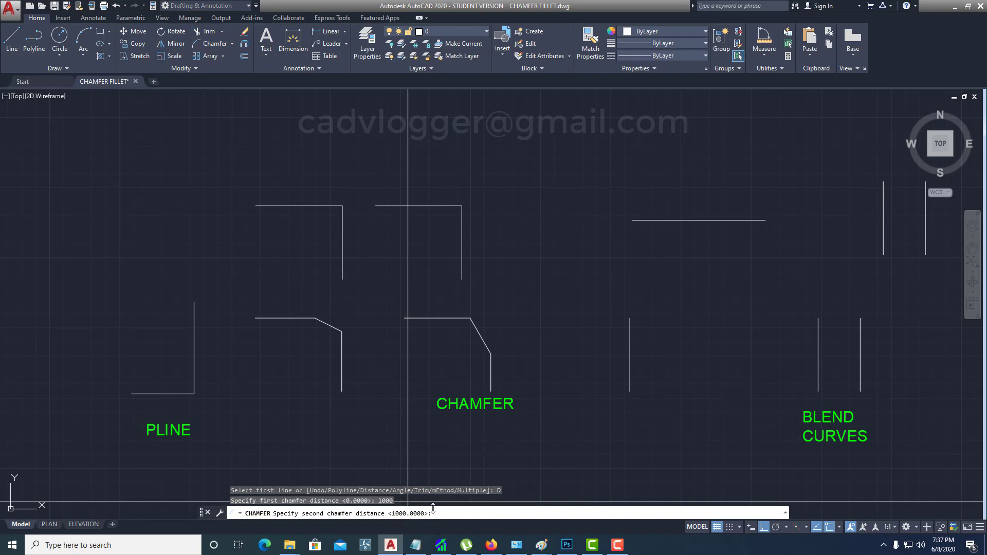
key(Return)
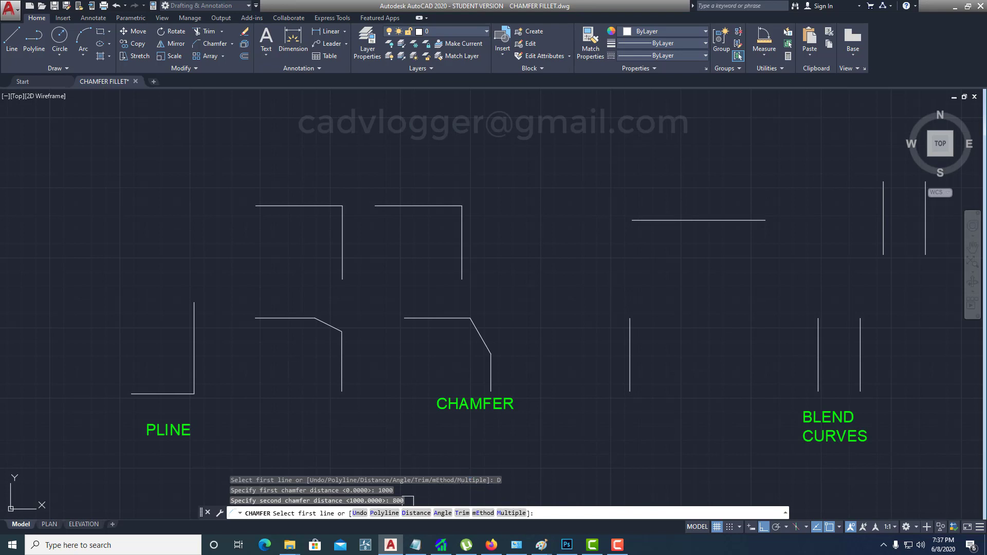
click(384, 513)
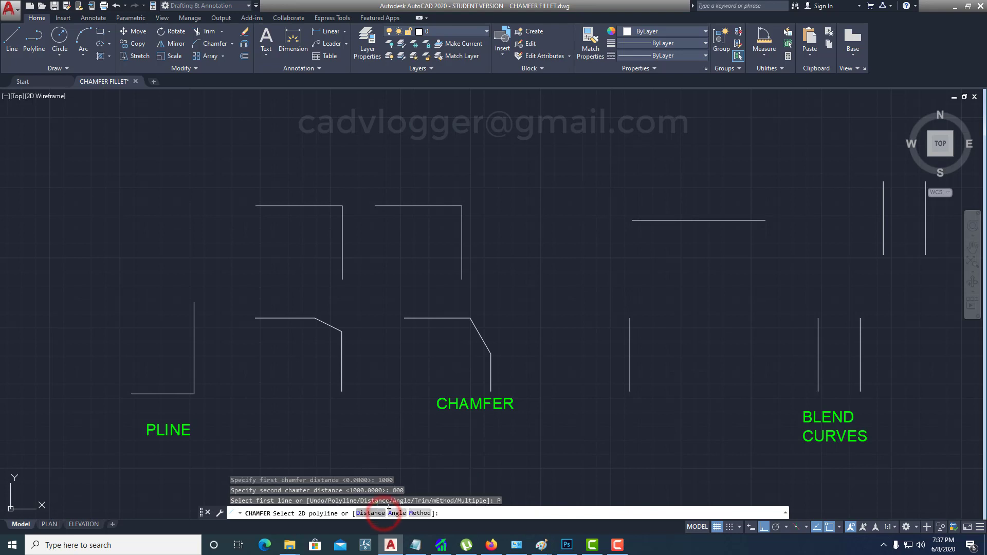
click(416, 512)
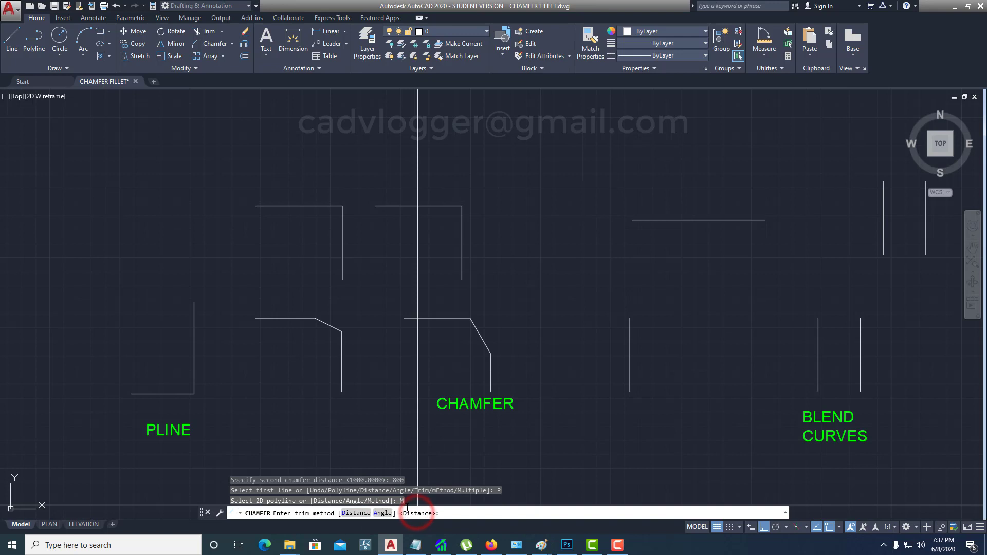
click(356, 512)
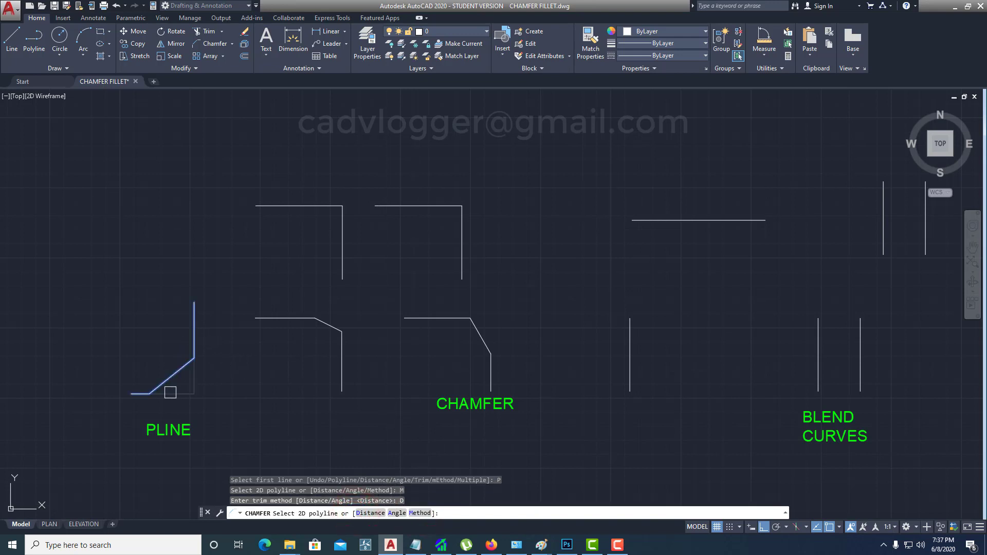
click(193, 338)
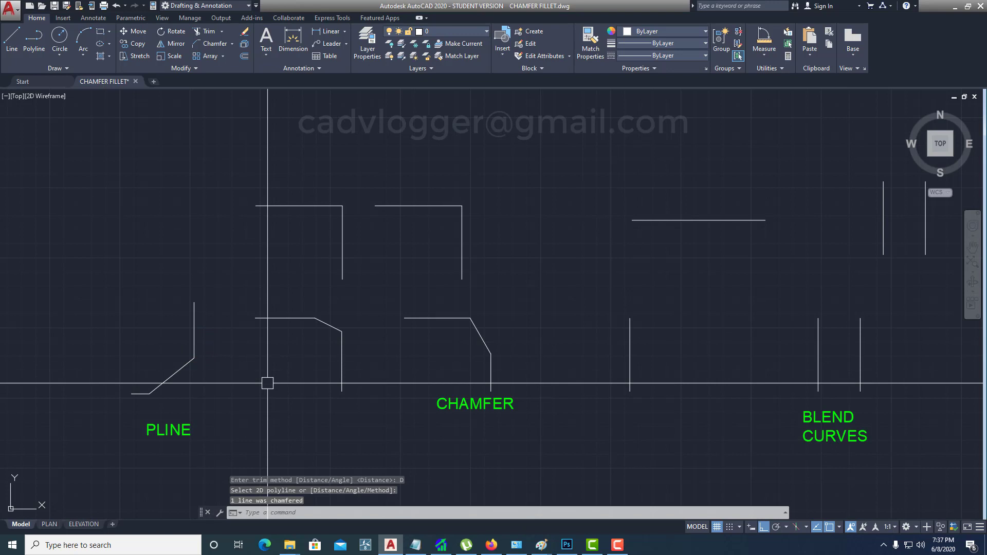
scroll(267, 383, down, 2)
middle_drag(438, 383, 461, 340)
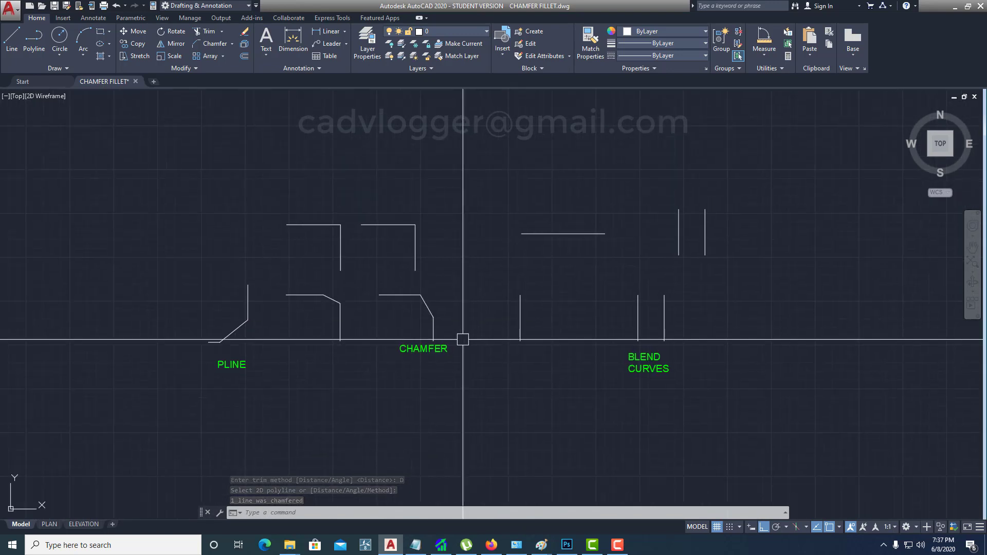
scroll(575, 322, up, 2)
middle_drag(575, 322, 549, 326)
click(233, 45)
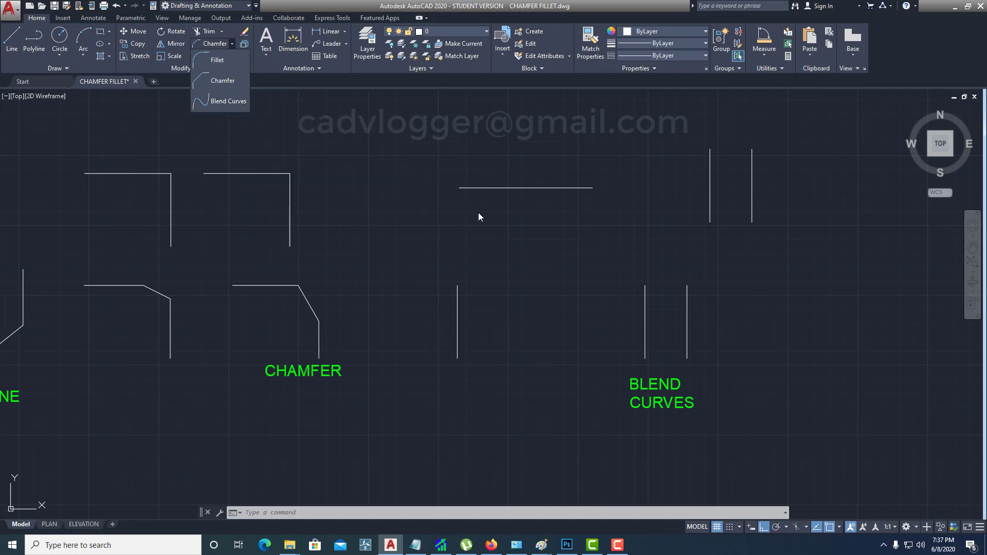
click(529, 252)
- Draw a straight line from the lower end of the BLEND CURVES sample's upper-left vertical line to the top of its lower-left vertical line
middle_drag(566, 278, 559, 296)
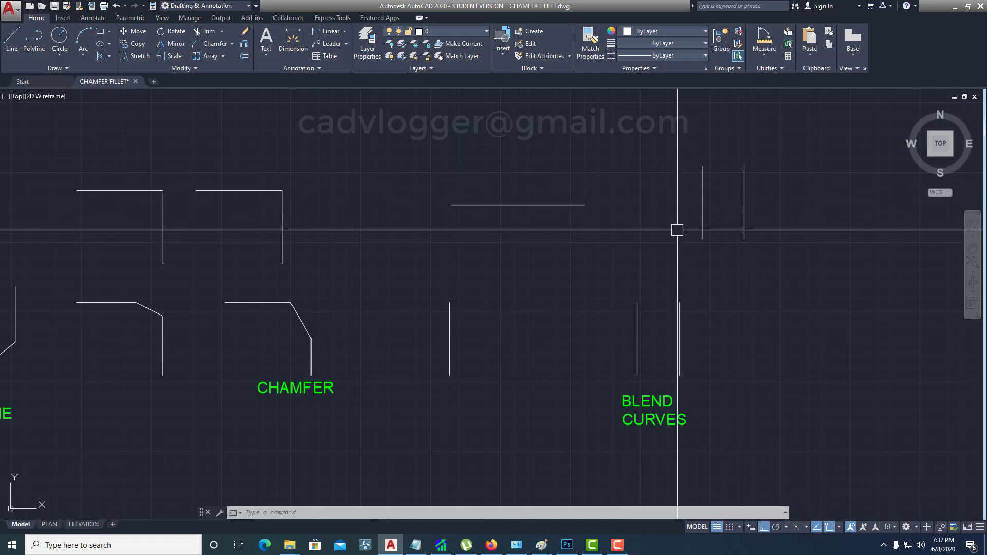
middle_drag(634, 313, 559, 301)
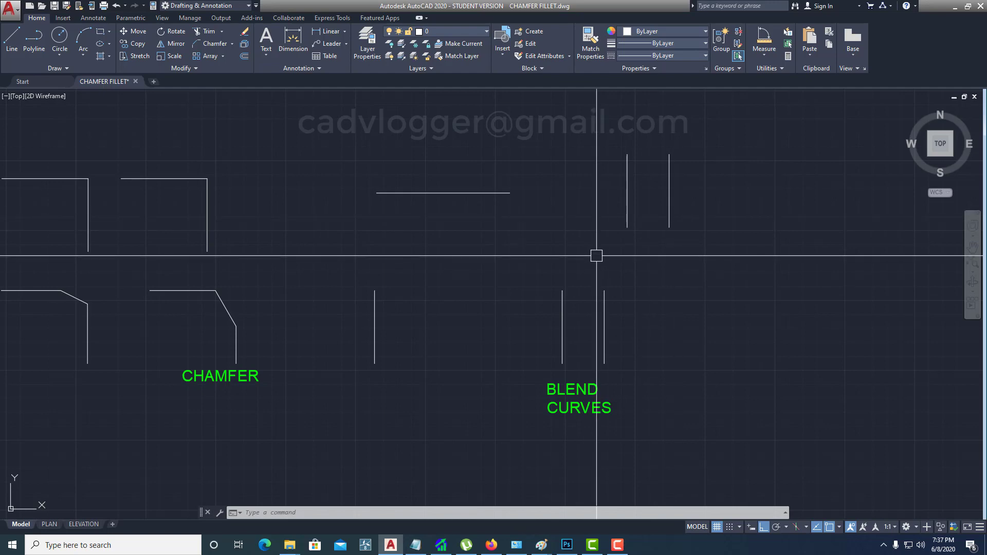
text(l)
key(Return)
click(627, 222)
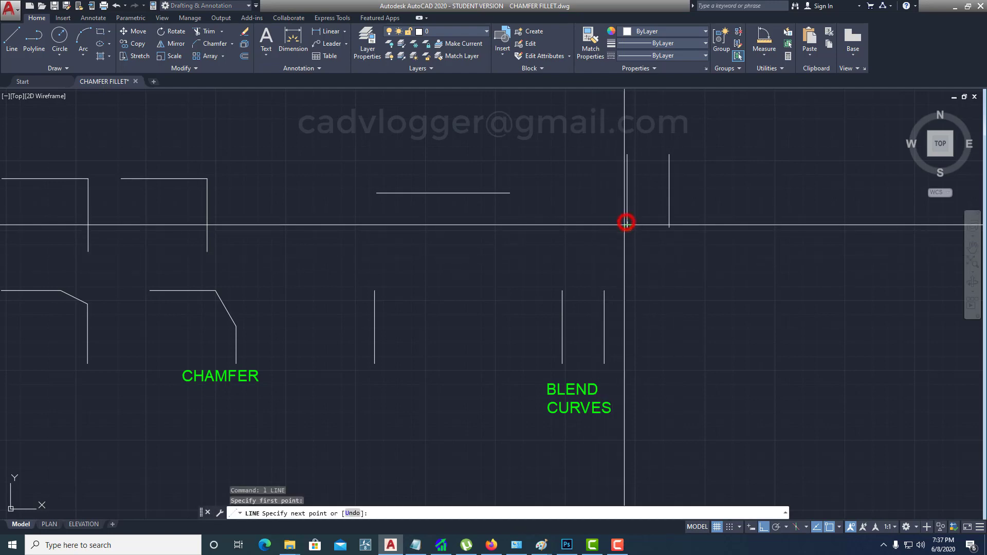
click(564, 289)
key(Return)
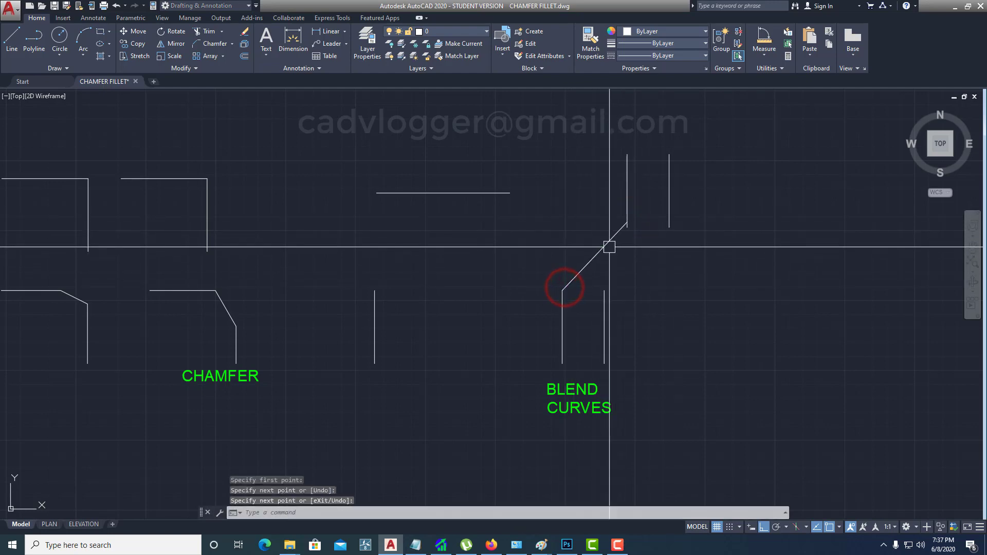
- Erase the straight diagonal line connecting the two left vertical lines of the BLEND CURVES sample
text(e)
key(Return)
click(595, 256)
key(Return)
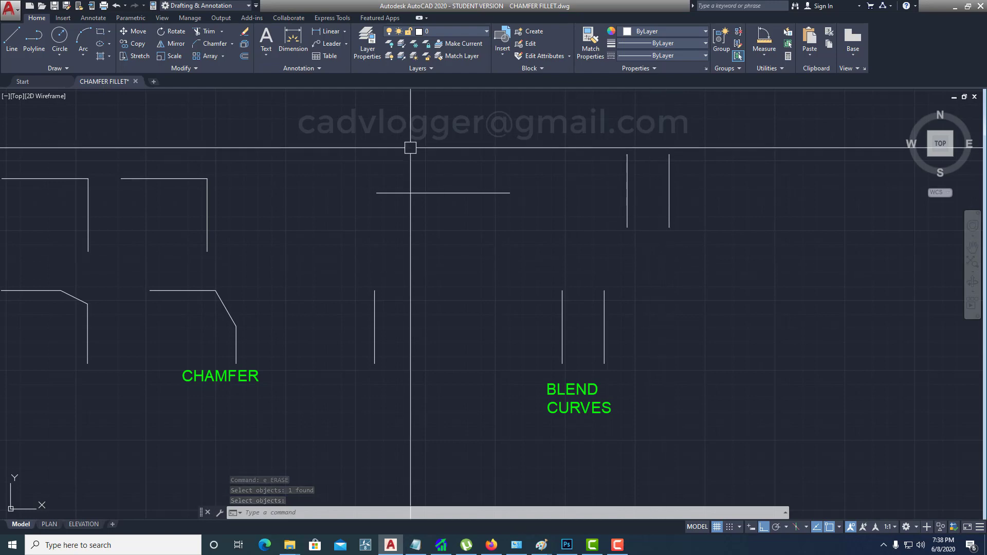
- Create a blend curve from the lower end of the upper-left vertical line to the upper end of the lower-left vertical line
click(231, 45)
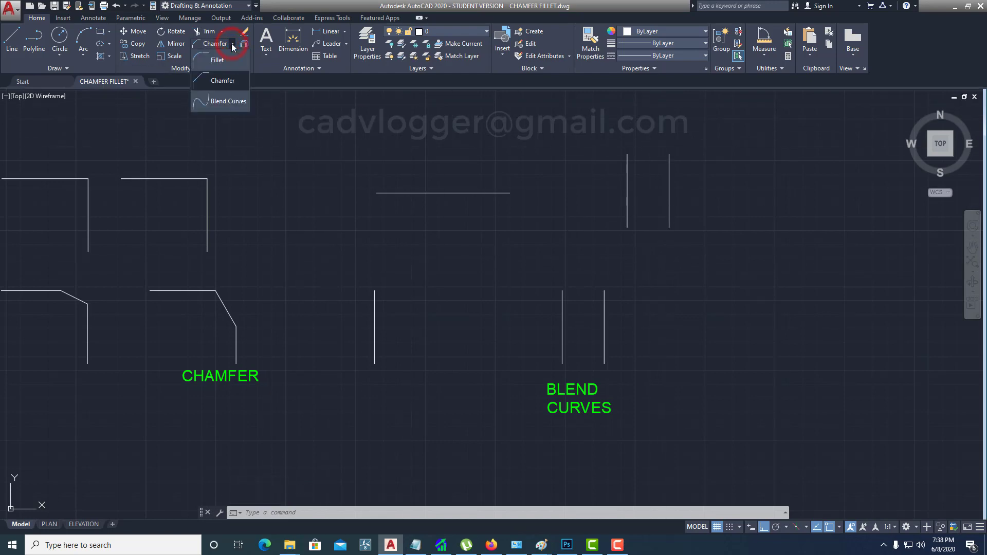
click(223, 103)
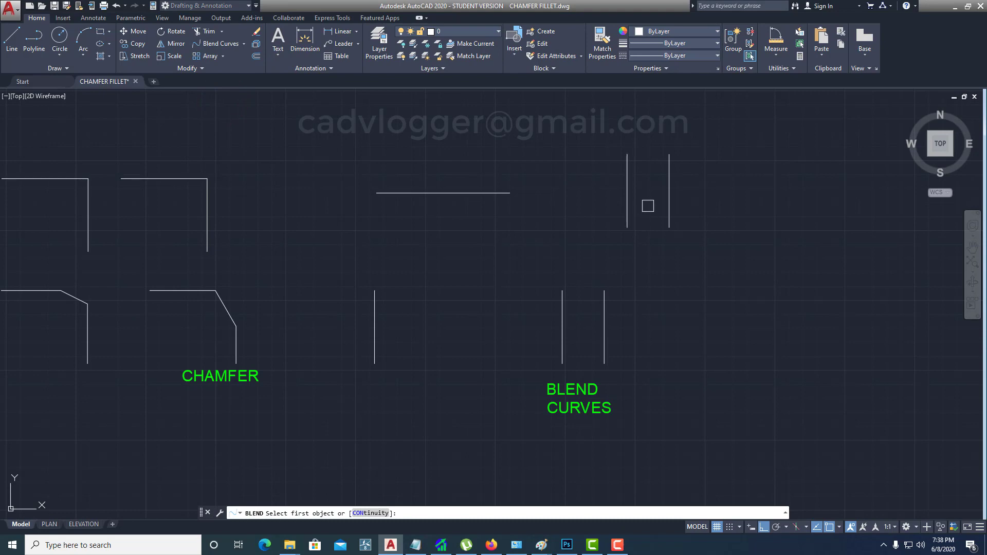
click(626, 216)
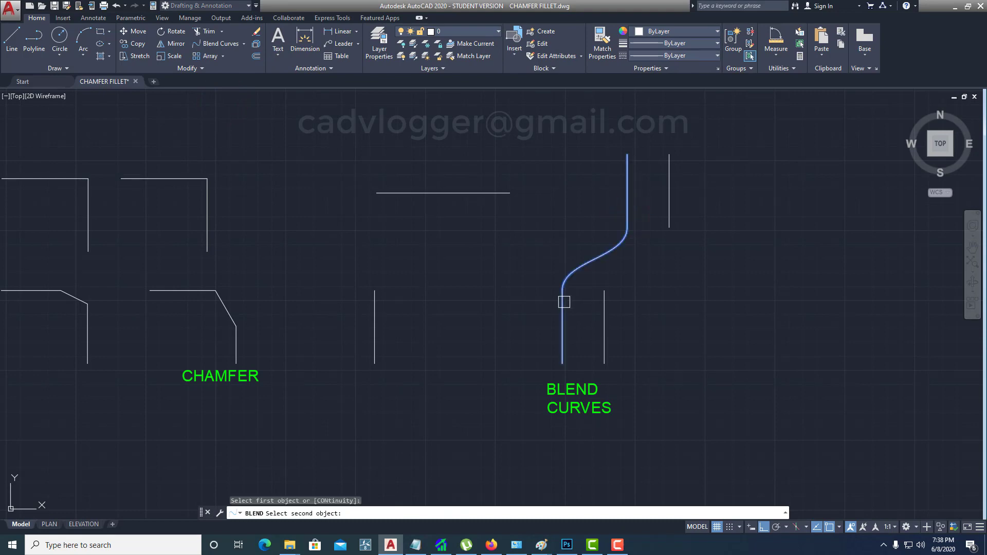
click(564, 302)
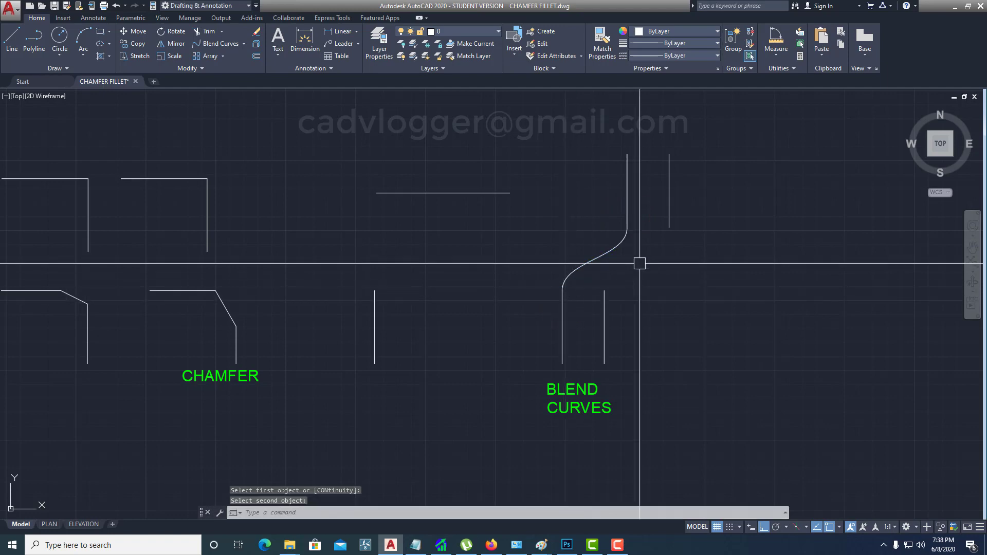
- Try a blend curve from the upper end of the upper-right vertical line to the lower end of the lower-right one, and undo it
key(Return)
click(668, 158)
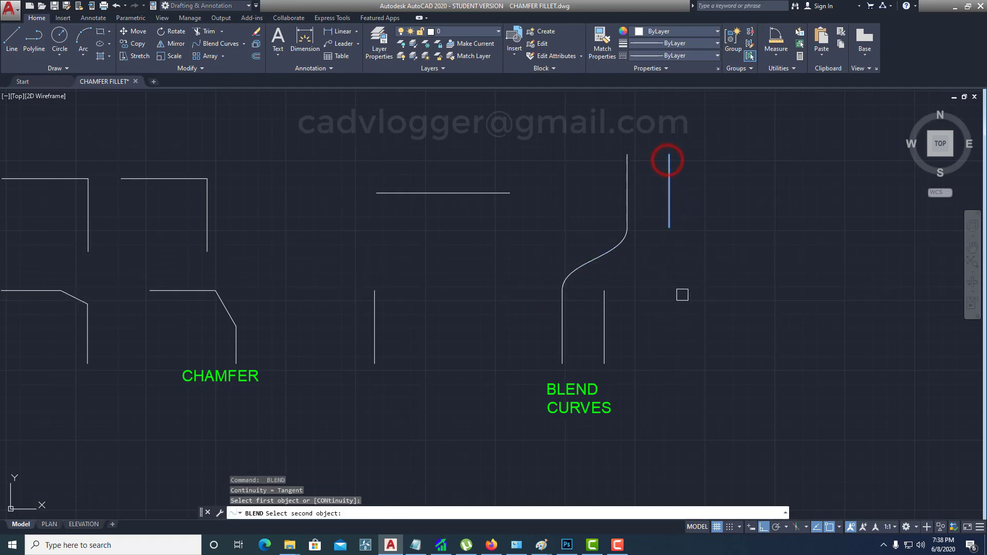
click(607, 353)
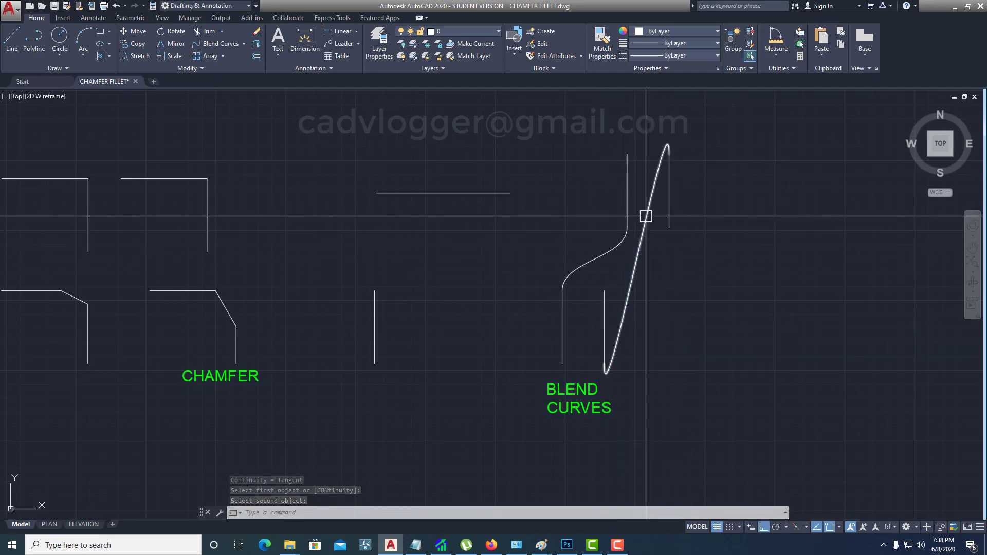
text(u)
key(Return)
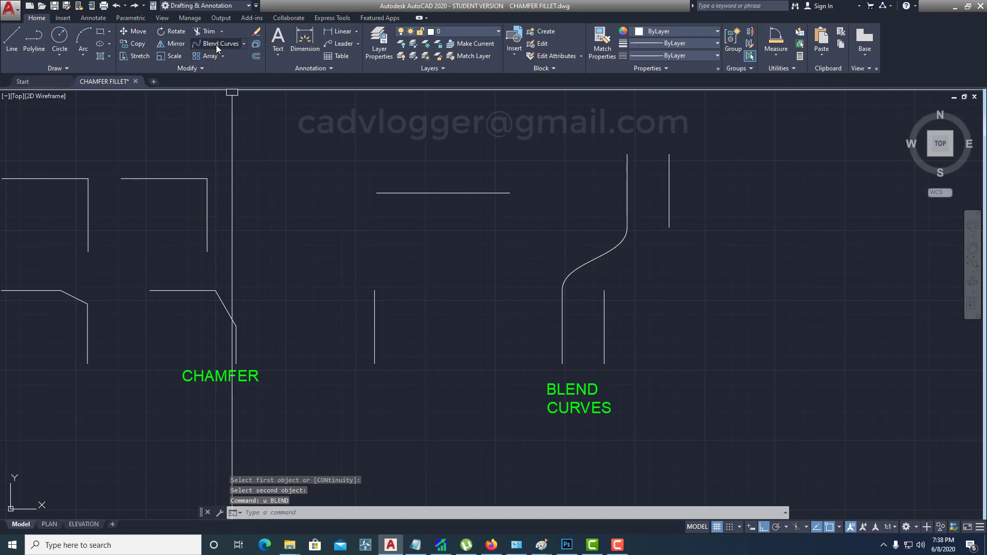
- Create a blend curve from the lower end of the upper-right vertical line to the upper end of the lower-right vertical line
click(216, 44)
click(668, 219)
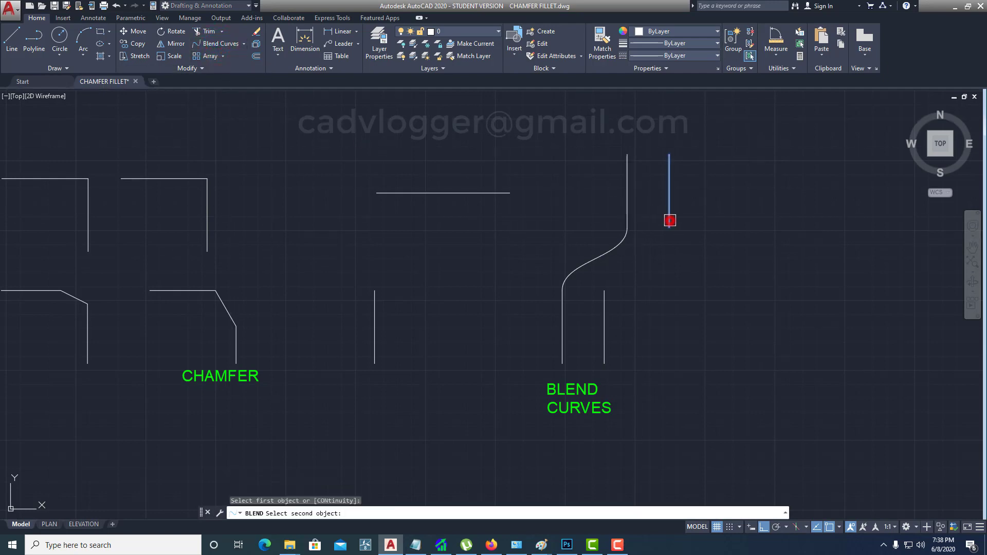
click(604, 304)
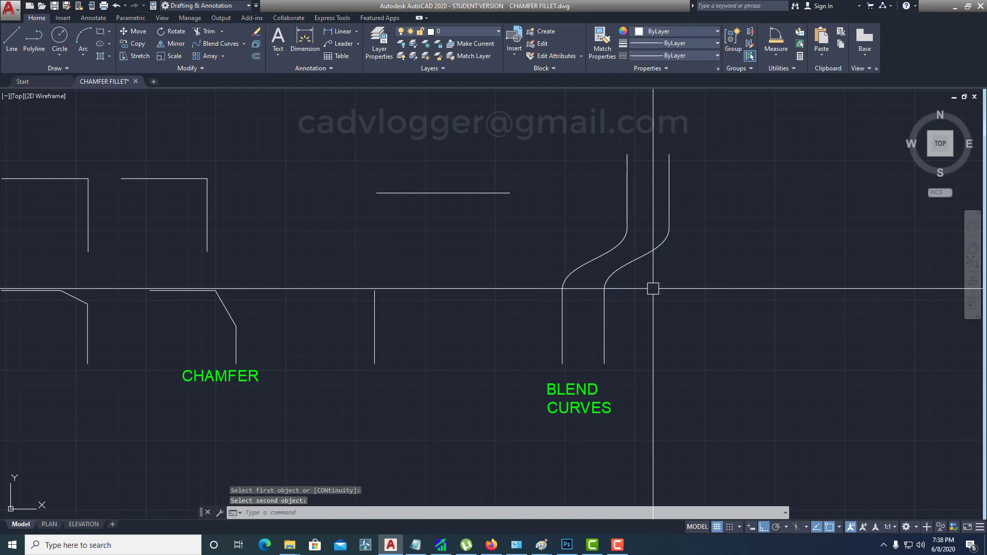
- Offset the chamfered PLINE sample by 200 towards its upper-left side
scroll(653, 288, down, 3)
middle_drag(403, 302, 514, 294)
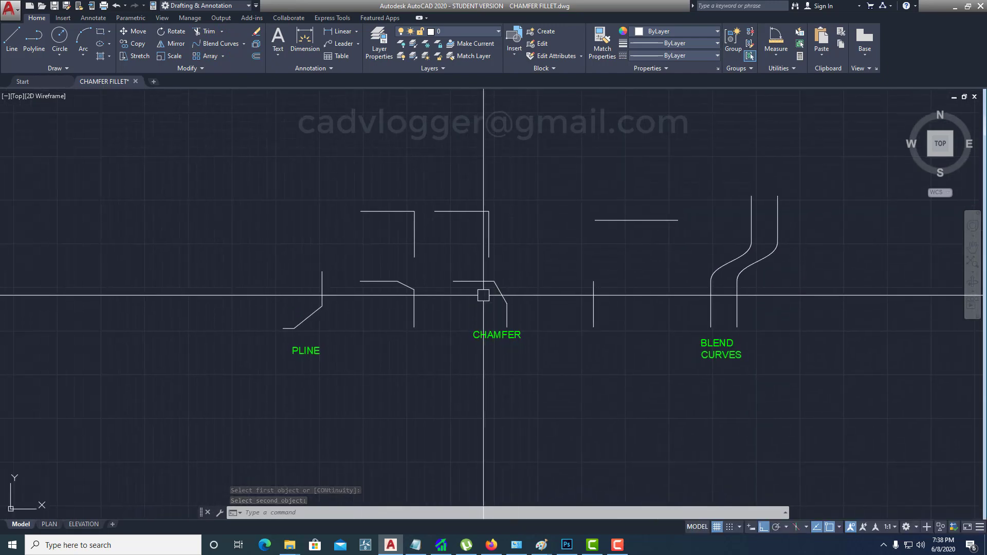
scroll(319, 302, up, 5)
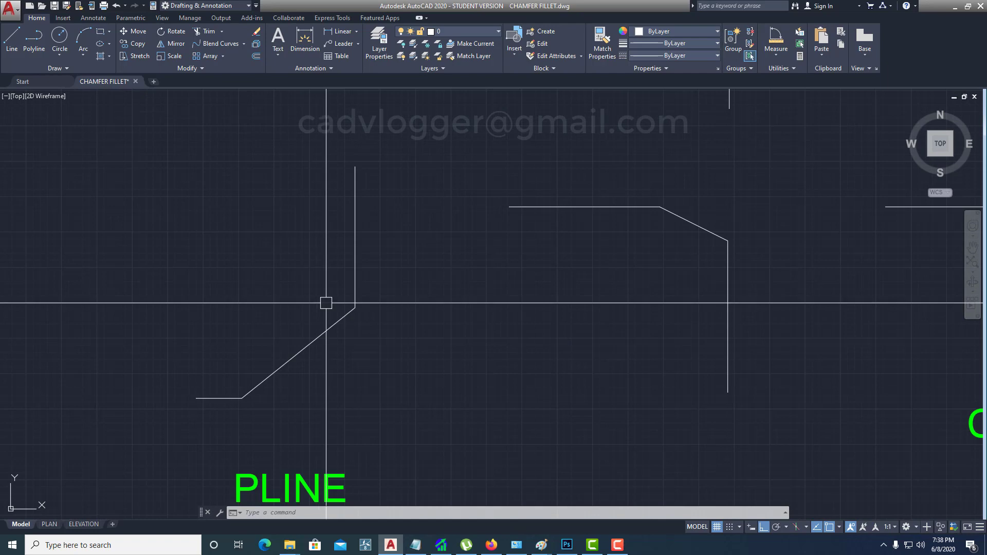
text(o)
key(Return)
text(200)
key(Return)
click(328, 322)
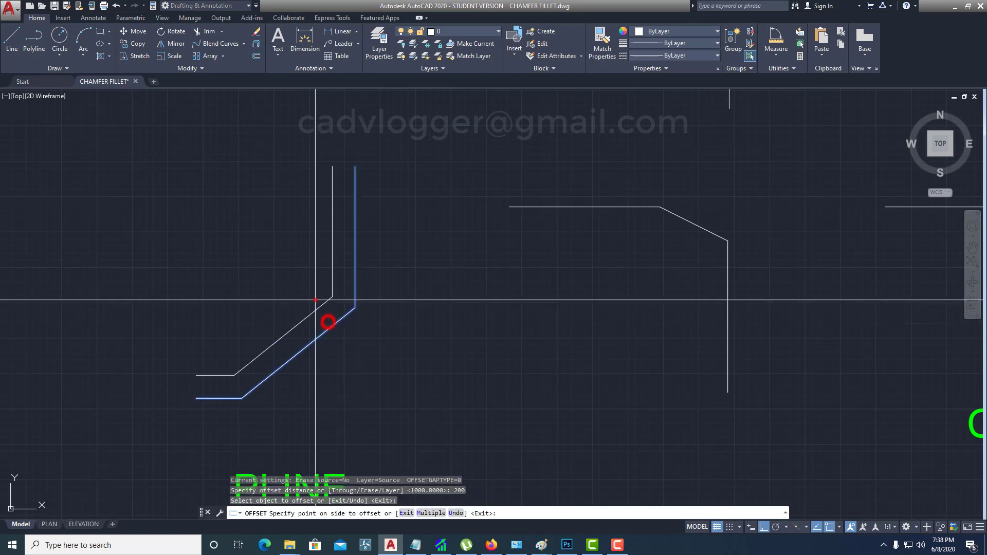
click(315, 300)
- Offset the sloped, vertical and horizontal lines of the chamfered corner beside the PLINE sample inward by the same 200 distance
scroll(442, 257, down, 2)
click(587, 233)
click(573, 264)
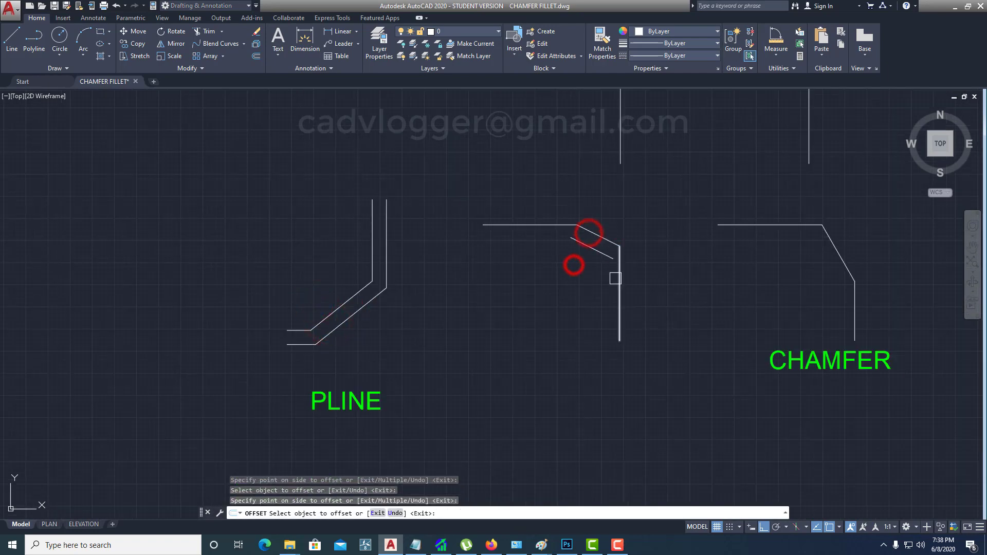
click(616, 278)
click(583, 287)
click(542, 226)
click(542, 261)
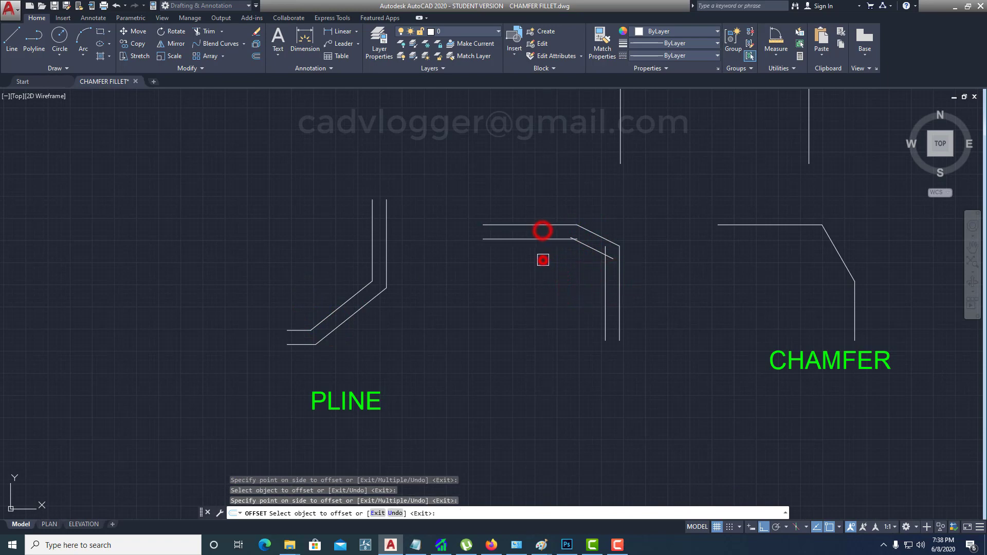
- Join the three inner offset lines of the chamfered corner with zero-radius fillets at both ends of the sloped line
text(f)
key(Return)
click(584, 247)
click(554, 239)
text(f)
key(Return)
click(583, 247)
click(603, 272)
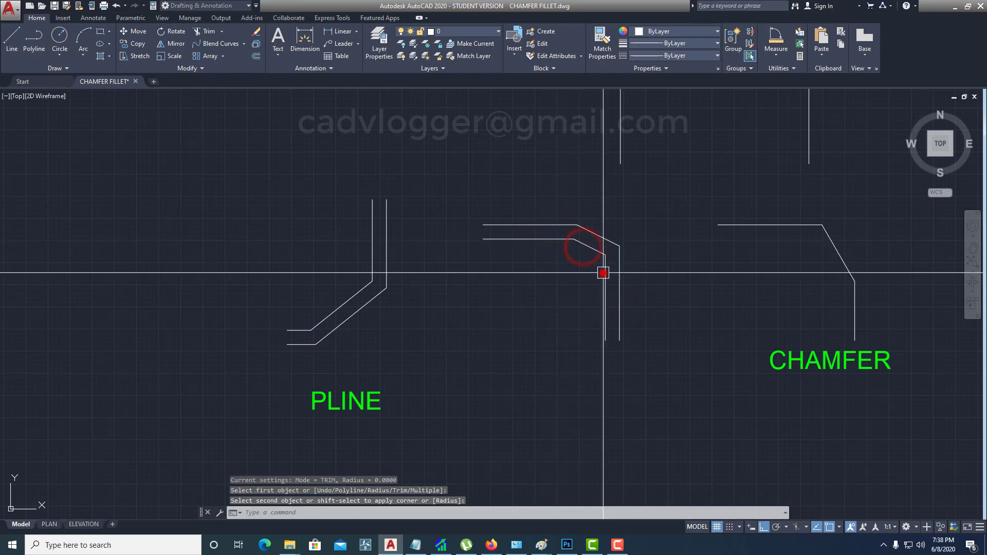
- Move the doubled PLINE sample and the doubled chamfered corner beside it to the Wall layer, and clear the selection
mouse_move(673, 268)
middle_down()
mouse_move(575, 315)
mouse_move(518, 315)
middle_up()
scroll(514, 319, down, 3)
click(485, 401)
click(243, 280)
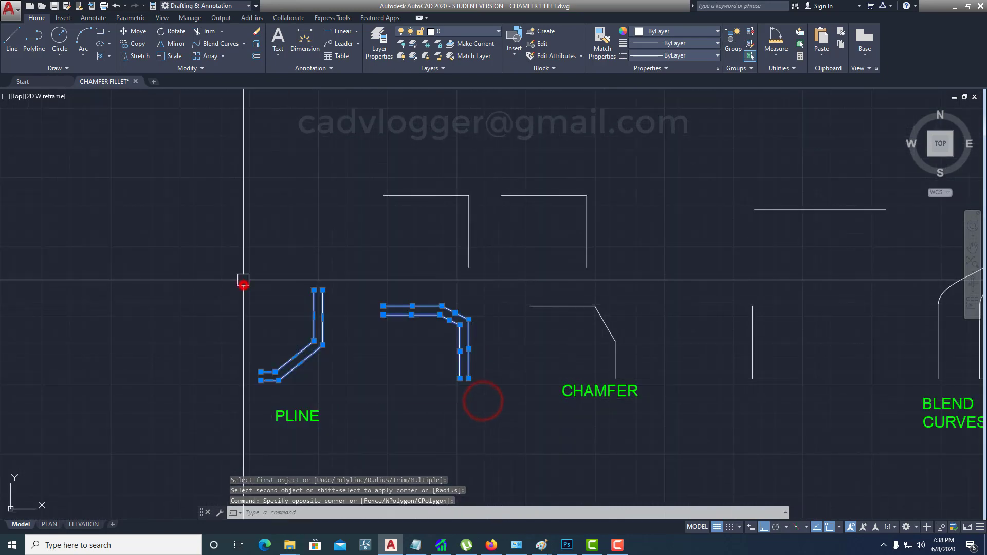
click(471, 32)
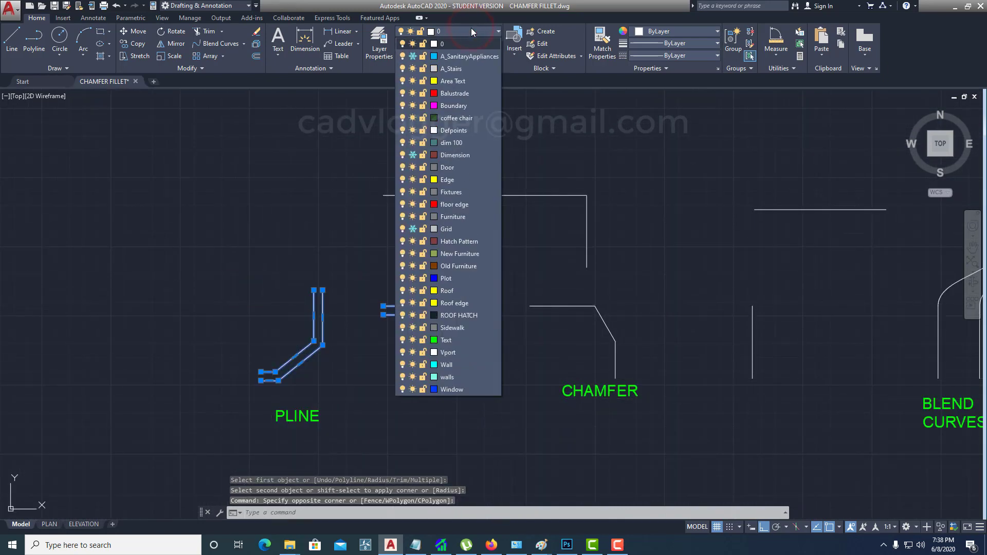
click(453, 363)
key(Escape)
key(Escape)
middle_drag(390, 353, 395, 302)
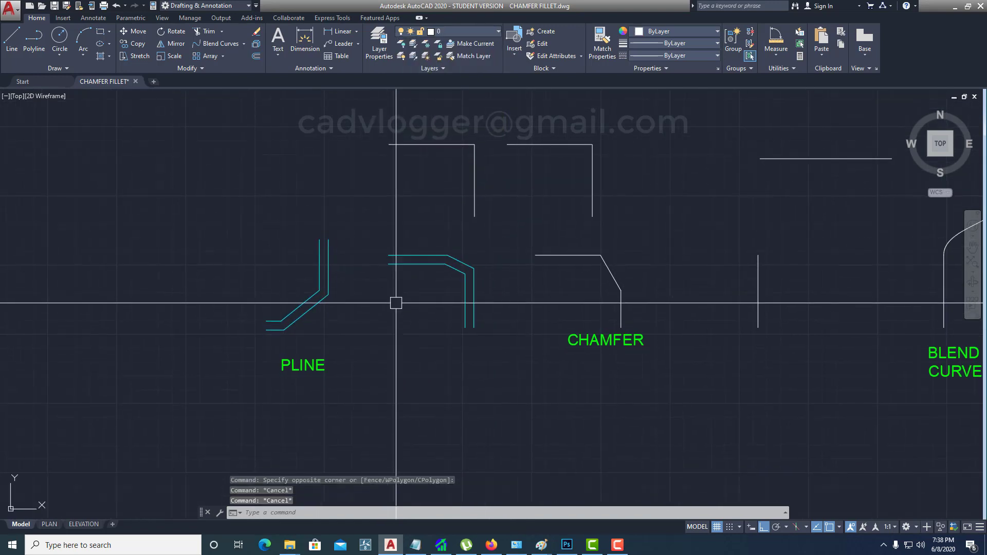